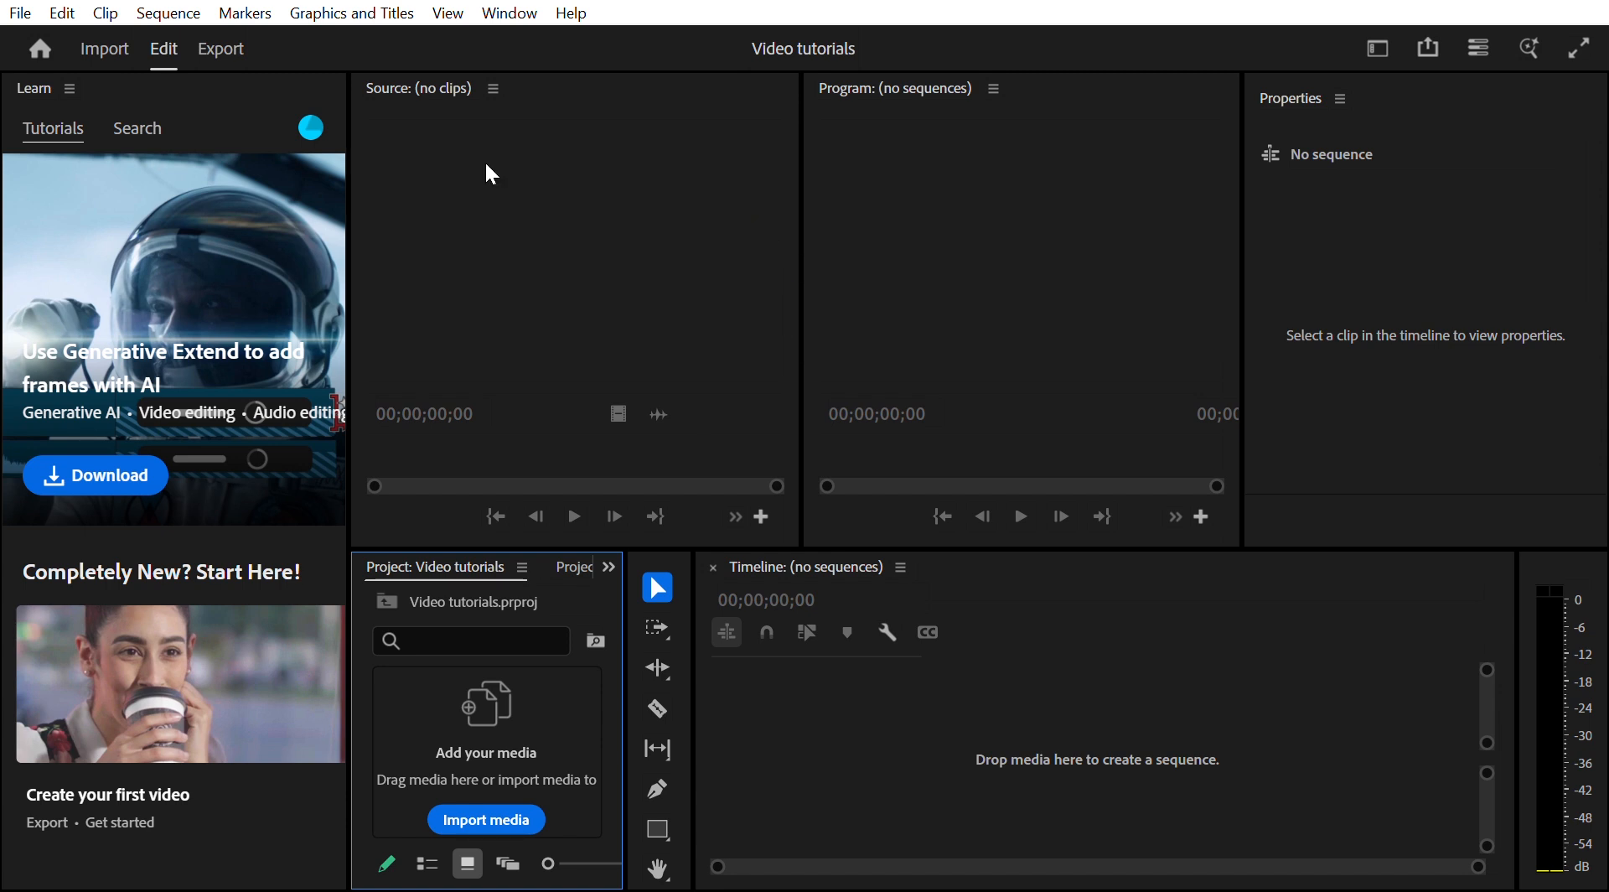
- Open the import view and navigate to the Captures folder inside Videos
mouse_move(163, 662)
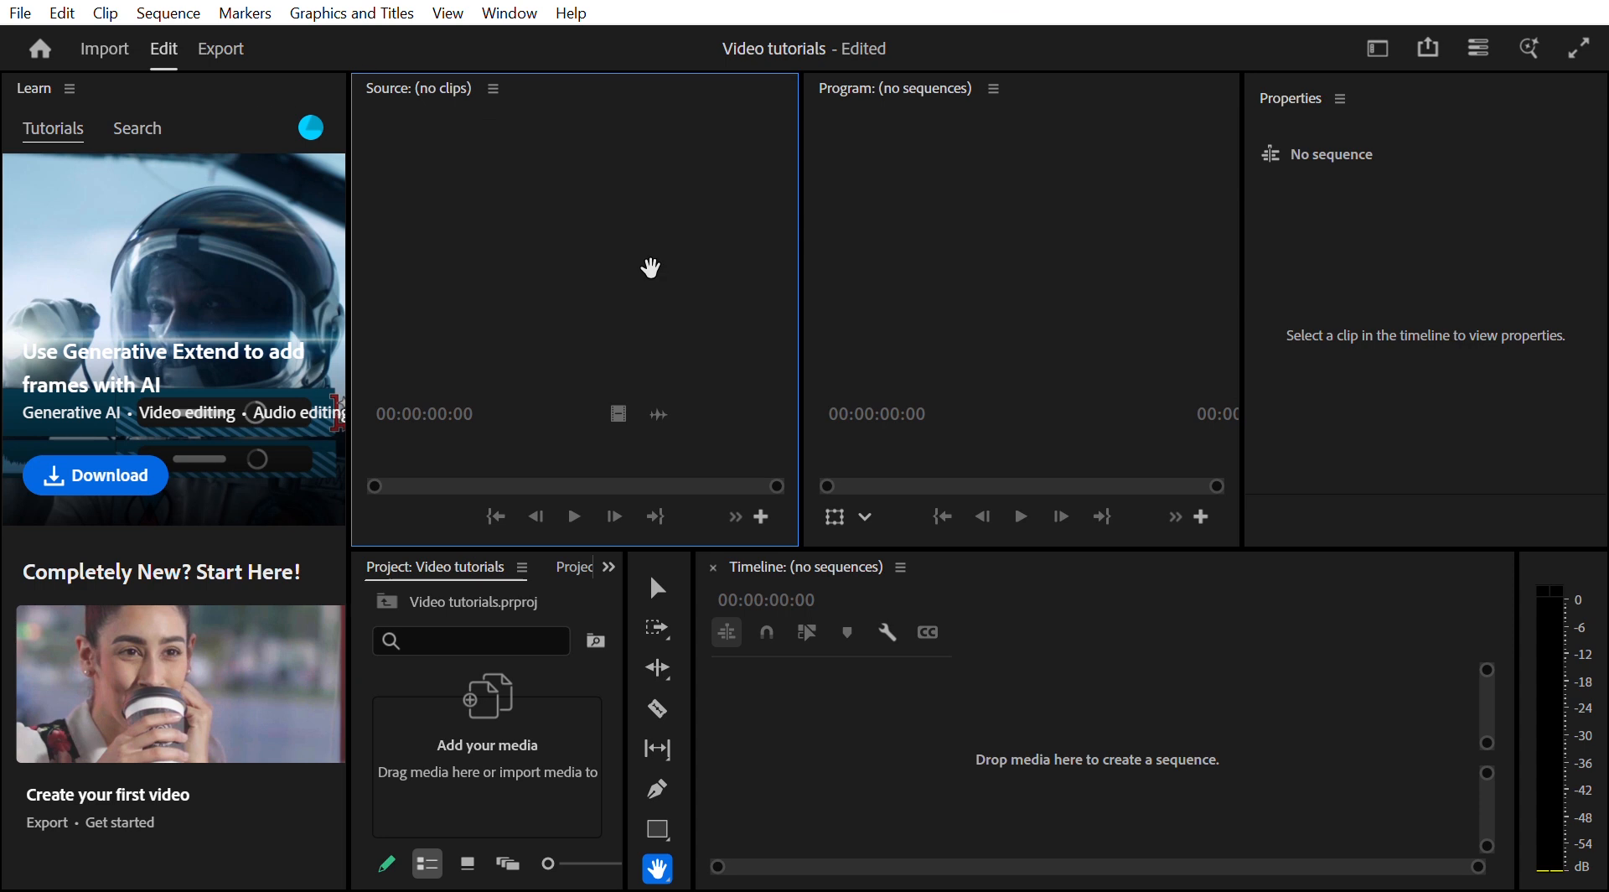
left_click(105, 42)
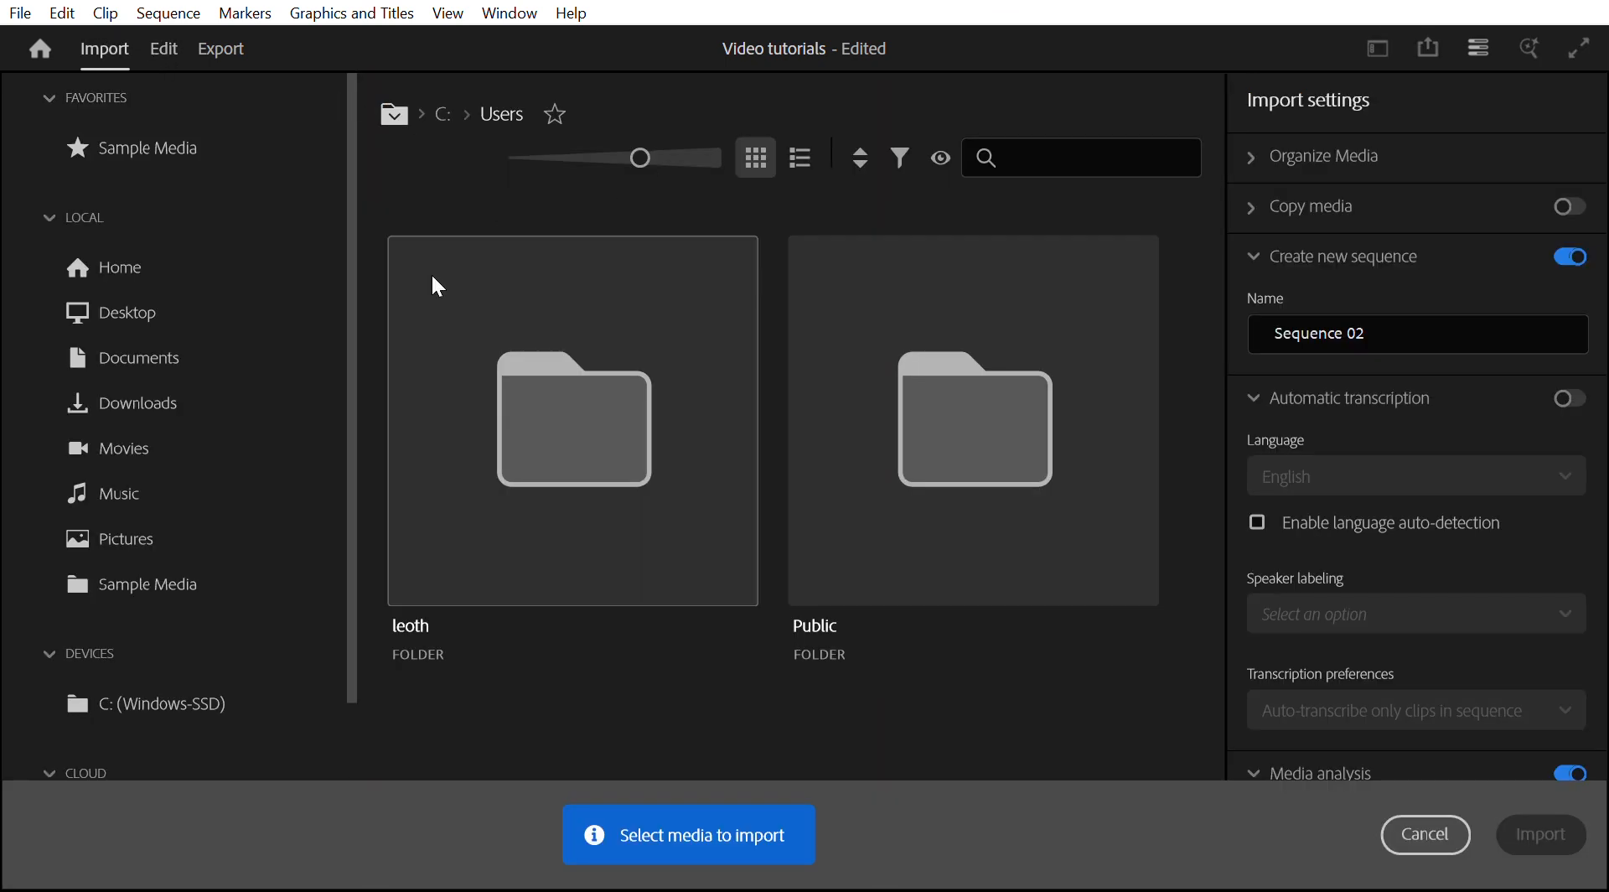
left_click(182, 447)
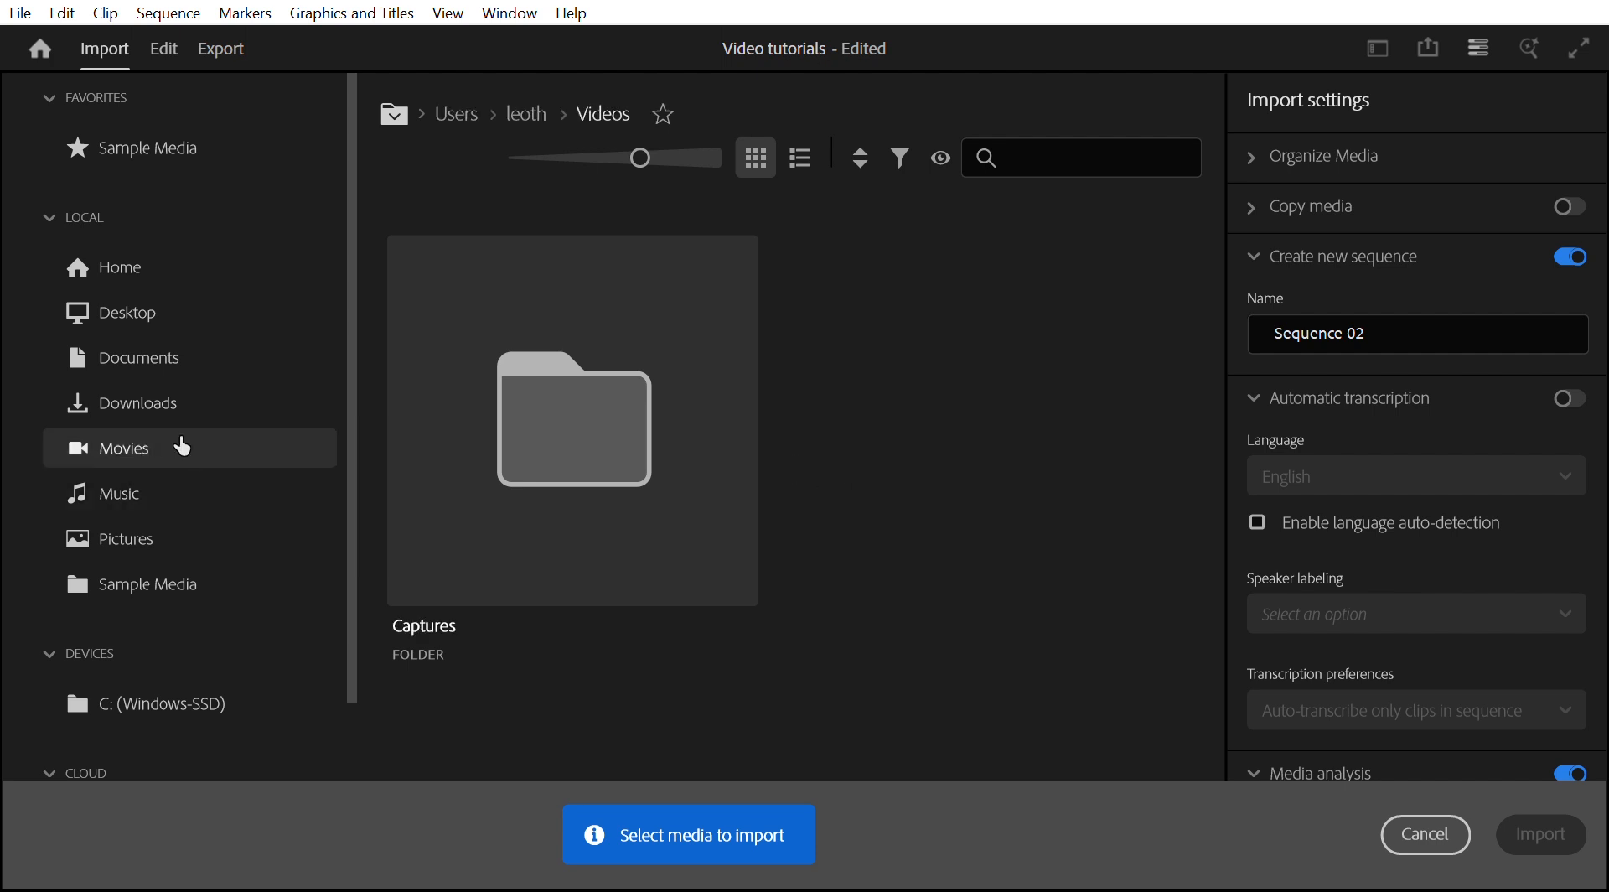
left_click(434, 563)
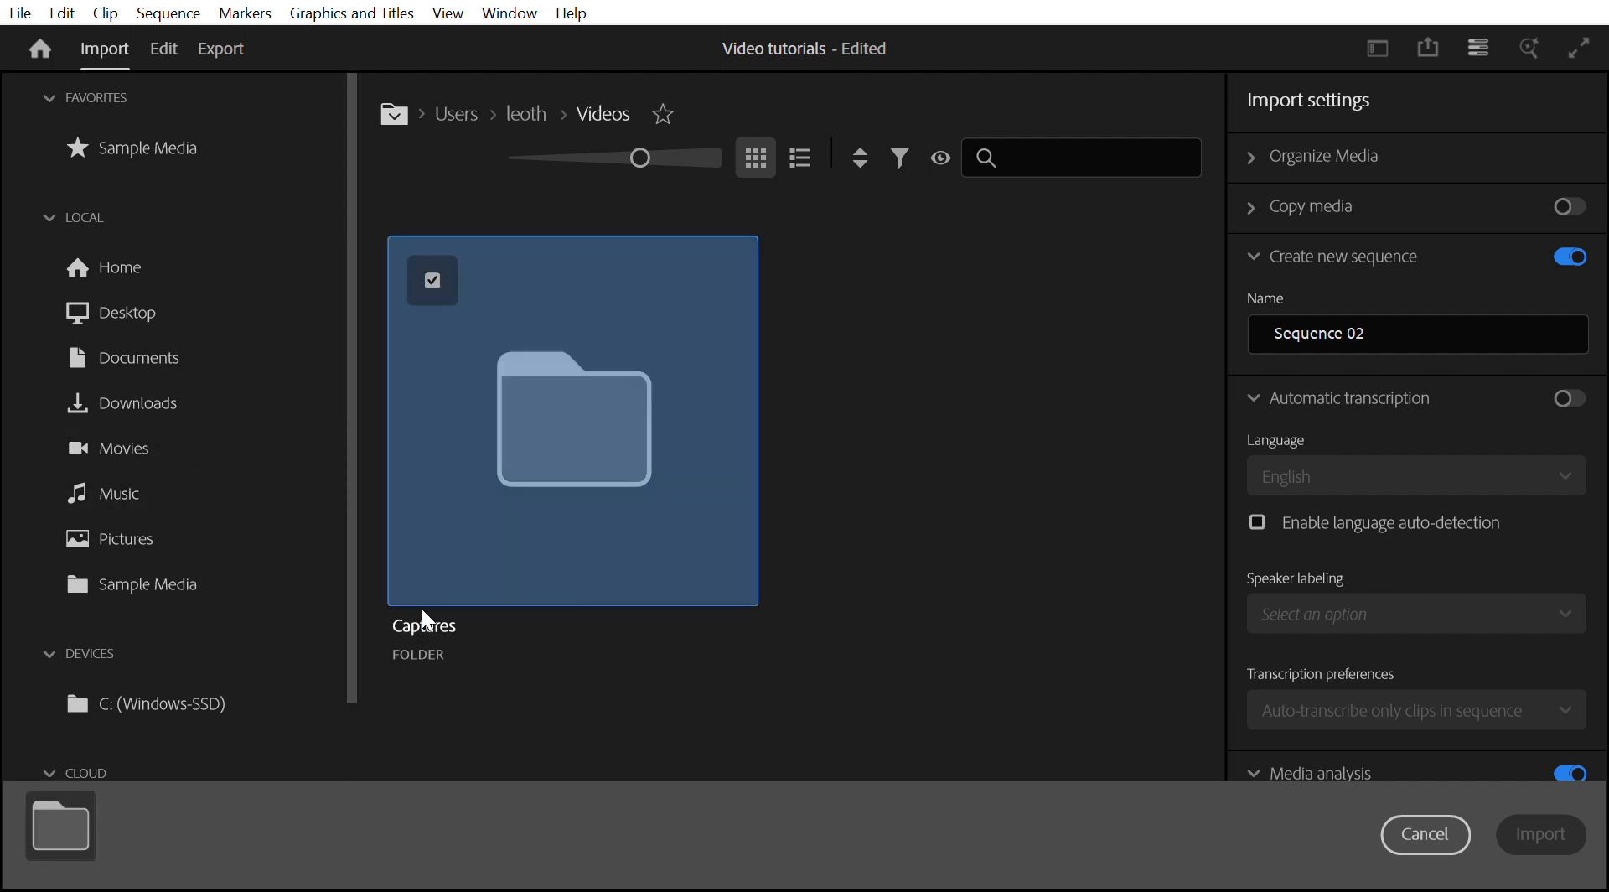
left_click(422, 610)
left_click(431, 572)
double_click(432, 580)
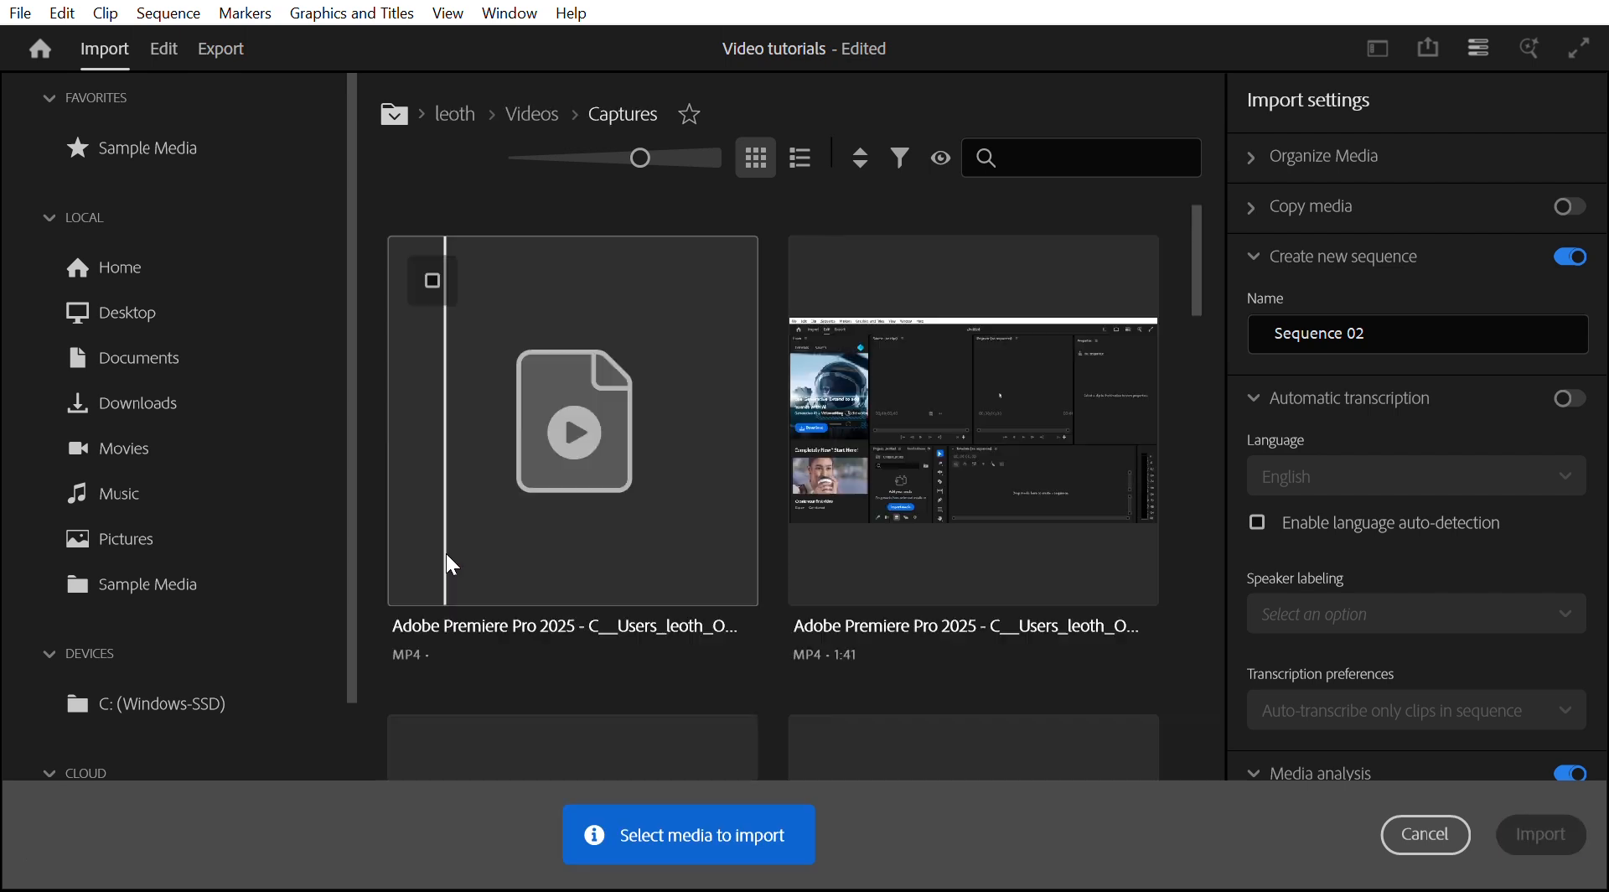
- Select the Assigning responsibility, Creating New Section and Creating Sections with tasks clips for import
scroll(843, 268, "down", 1)
scroll(503, 544, "down", 2)
left_click(432, 476)
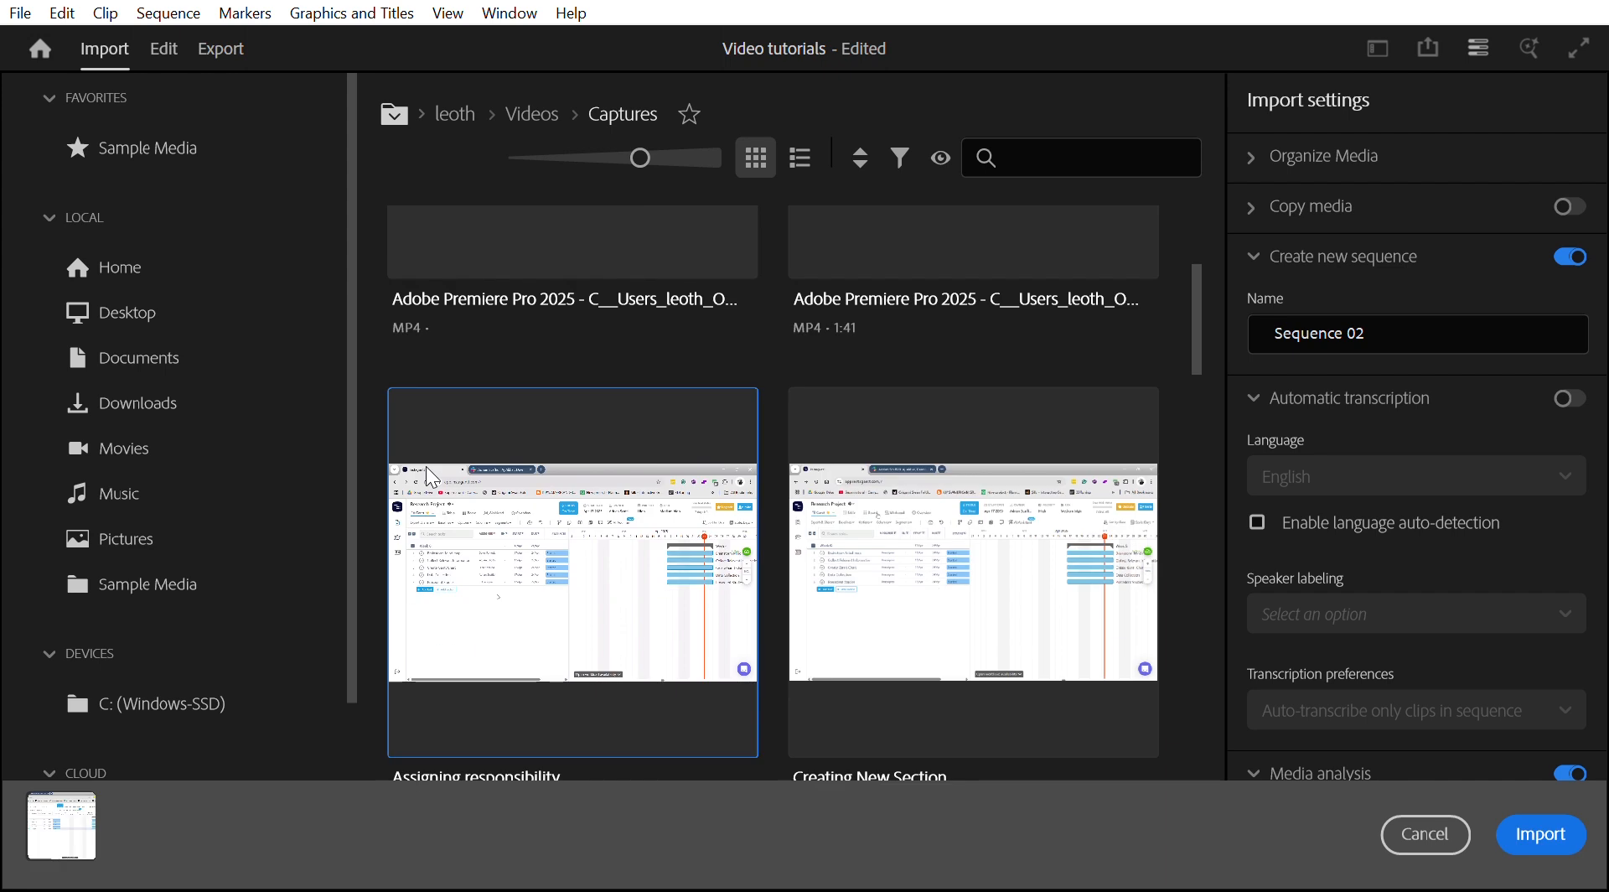
left_click(819, 400)
scroll(817, 429, "down", 3)
scroll(810, 436, "down", 4)
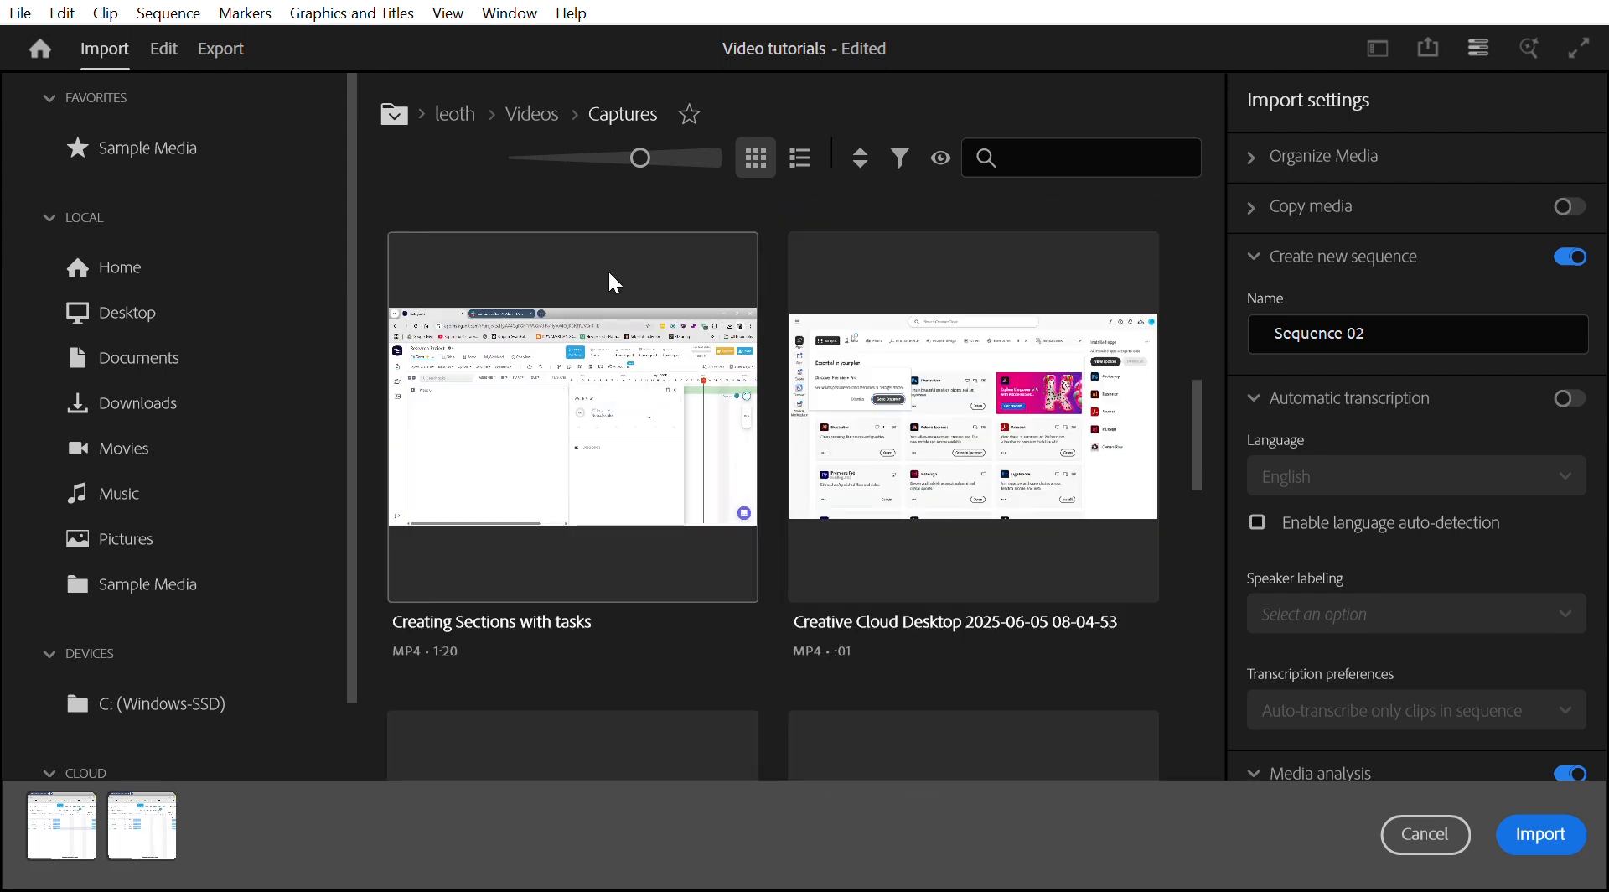
left_click(609, 272)
left_click(822, 260)
scroll(838, 315, "down", 2)
scroll(834, 302, "up", 2)
scroll(832, 290, "down", 2)
scroll(827, 335, "up", 2)
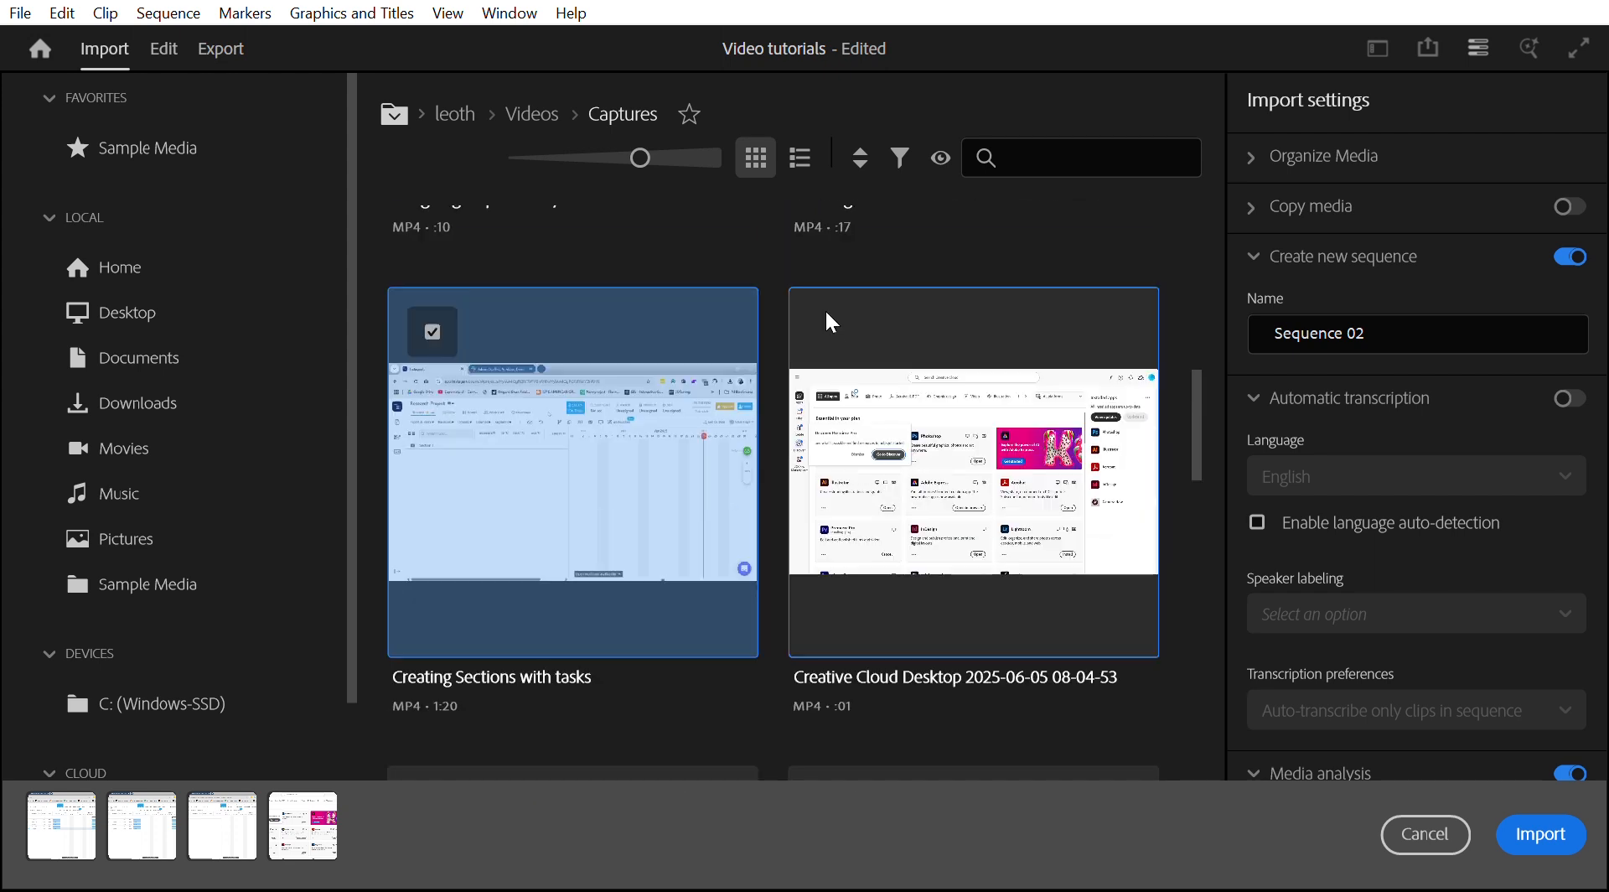
- Deselect the Creative Cloud Desktop clip and add the Instagantt, Final Gantt Chart and Openining gantt chart clips
left_click(834, 322)
scroll(841, 386, "down", 3)
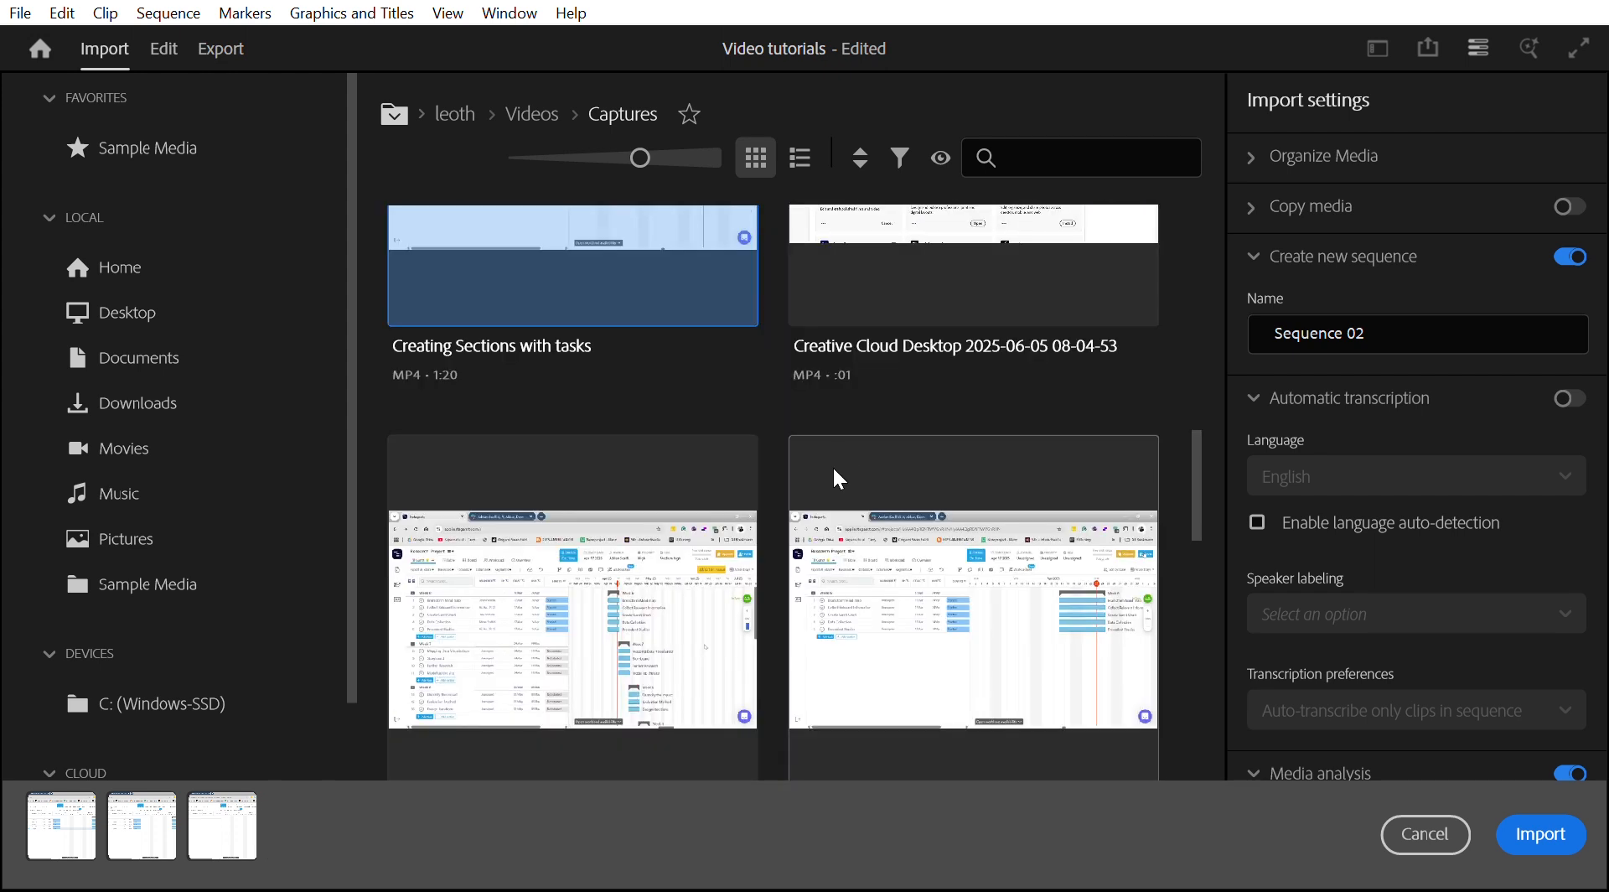
left_click(833, 461)
left_click(449, 421)
scroll(486, 431, "down", 4)
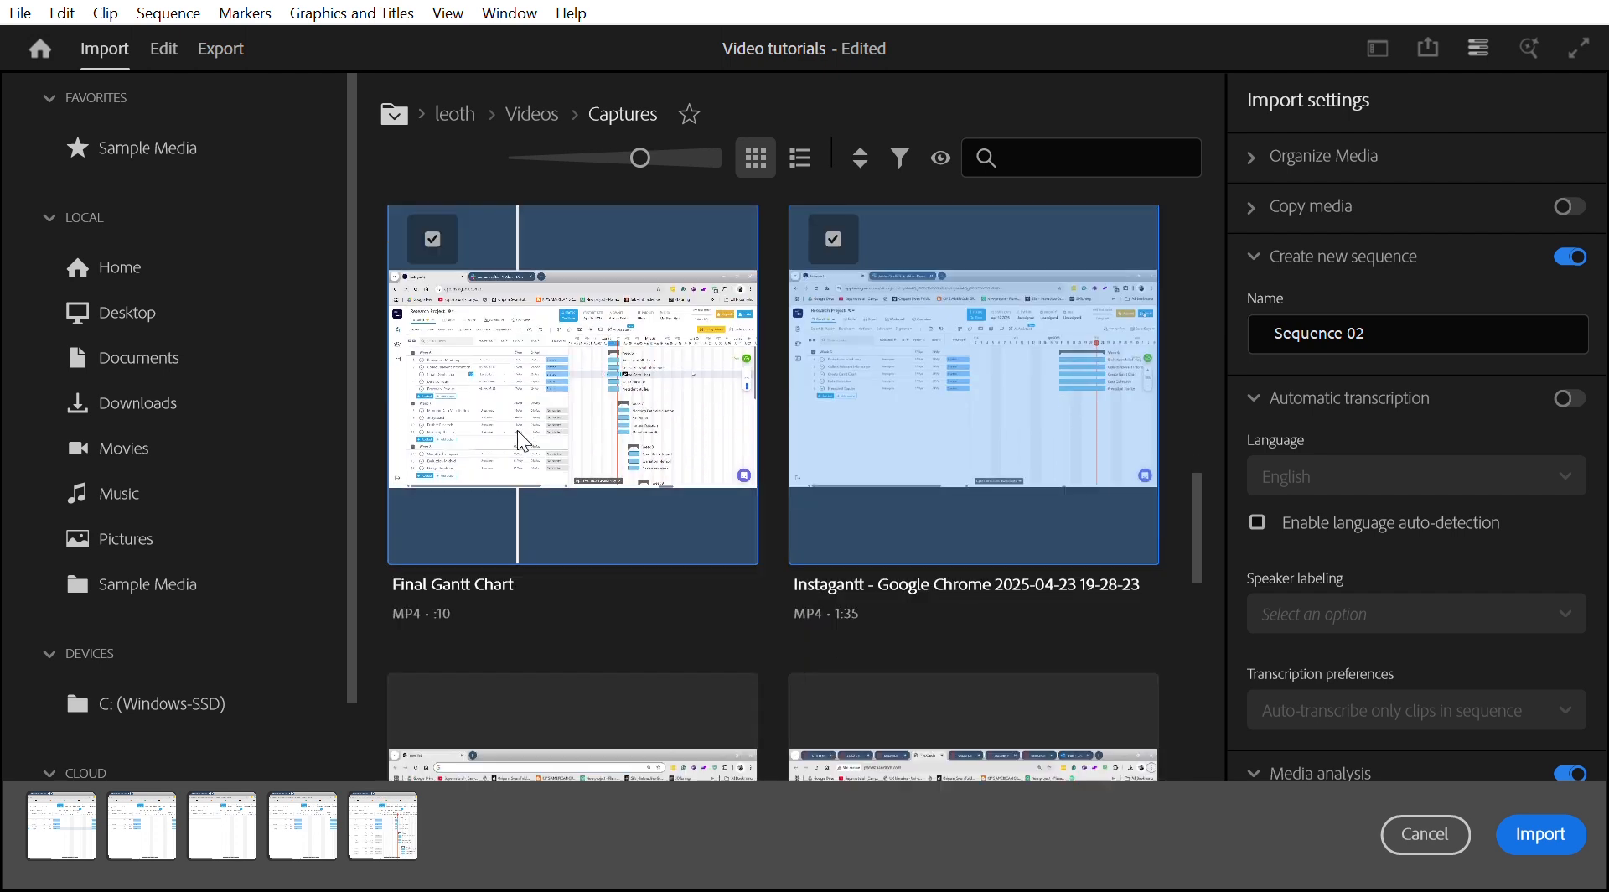
left_click(434, 493)
scroll(597, 499, "down", 2)
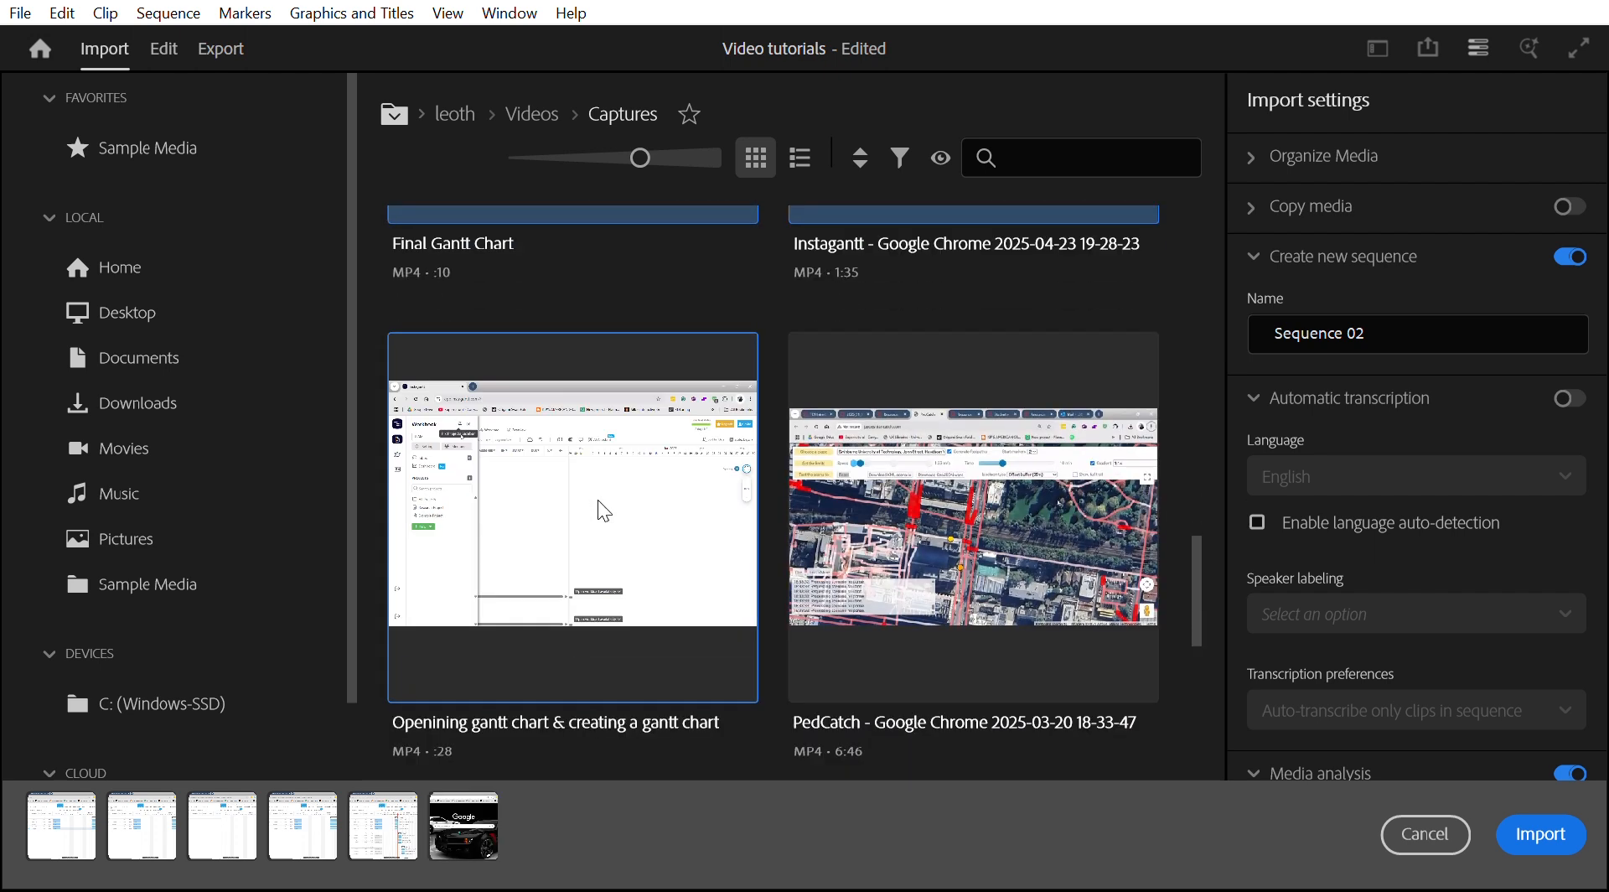
scroll(544, 503, "down", 1)
- Add the Task details and Viewing workload etc clips, then import the selection into a new Sequence 02
left_click(845, 476)
scroll(839, 477, "down", 2)
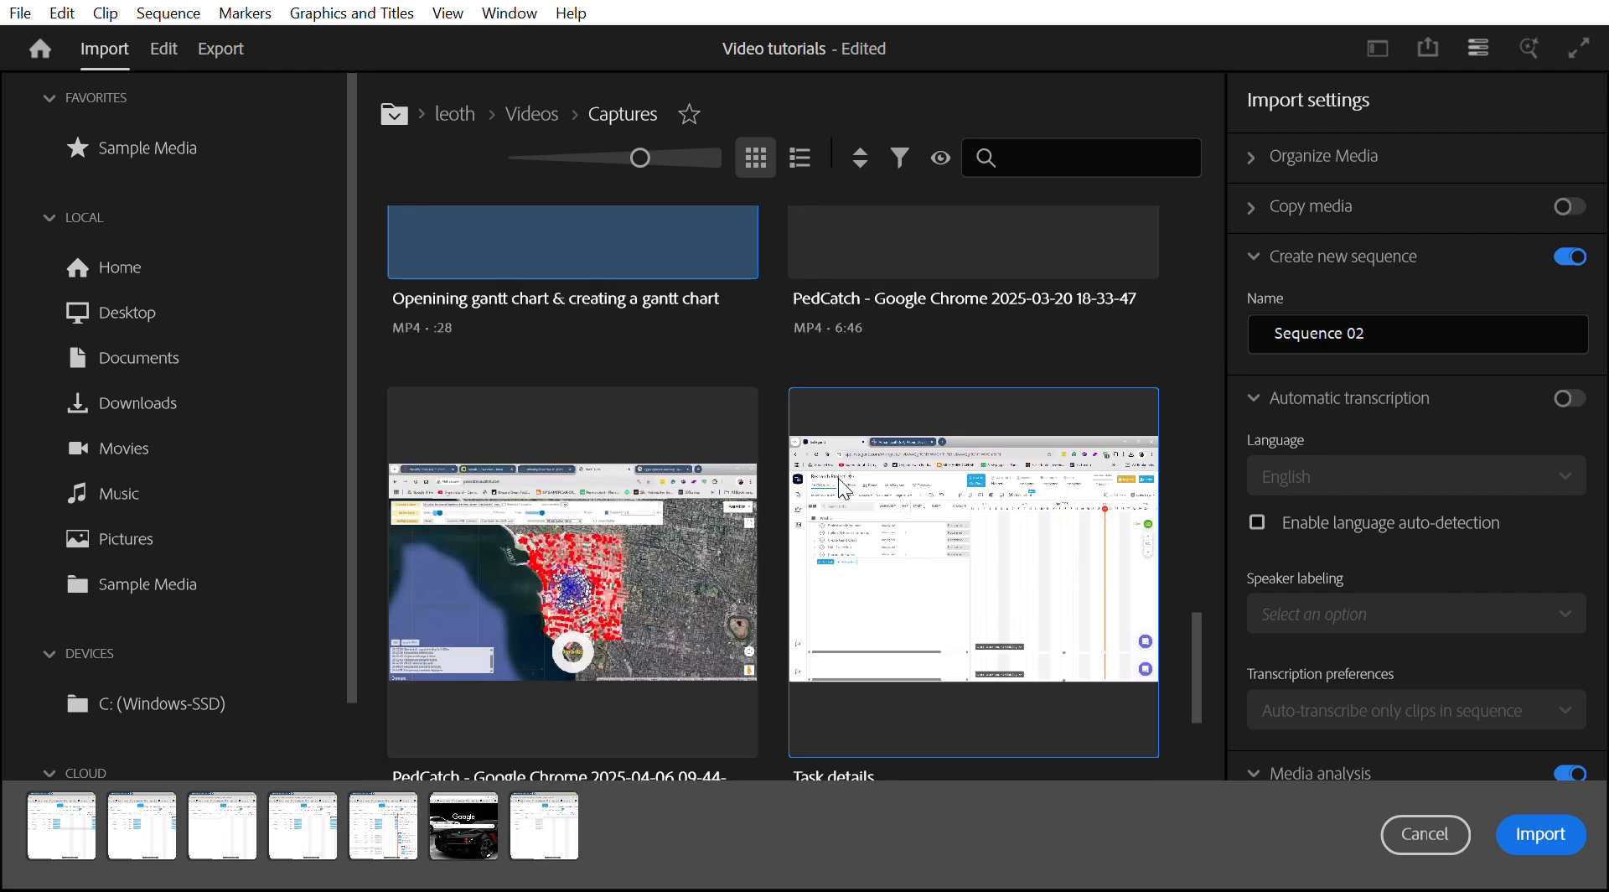
scroll(476, 542, "down", 1)
scroll(420, 525, "down", 1)
left_click(575, 541)
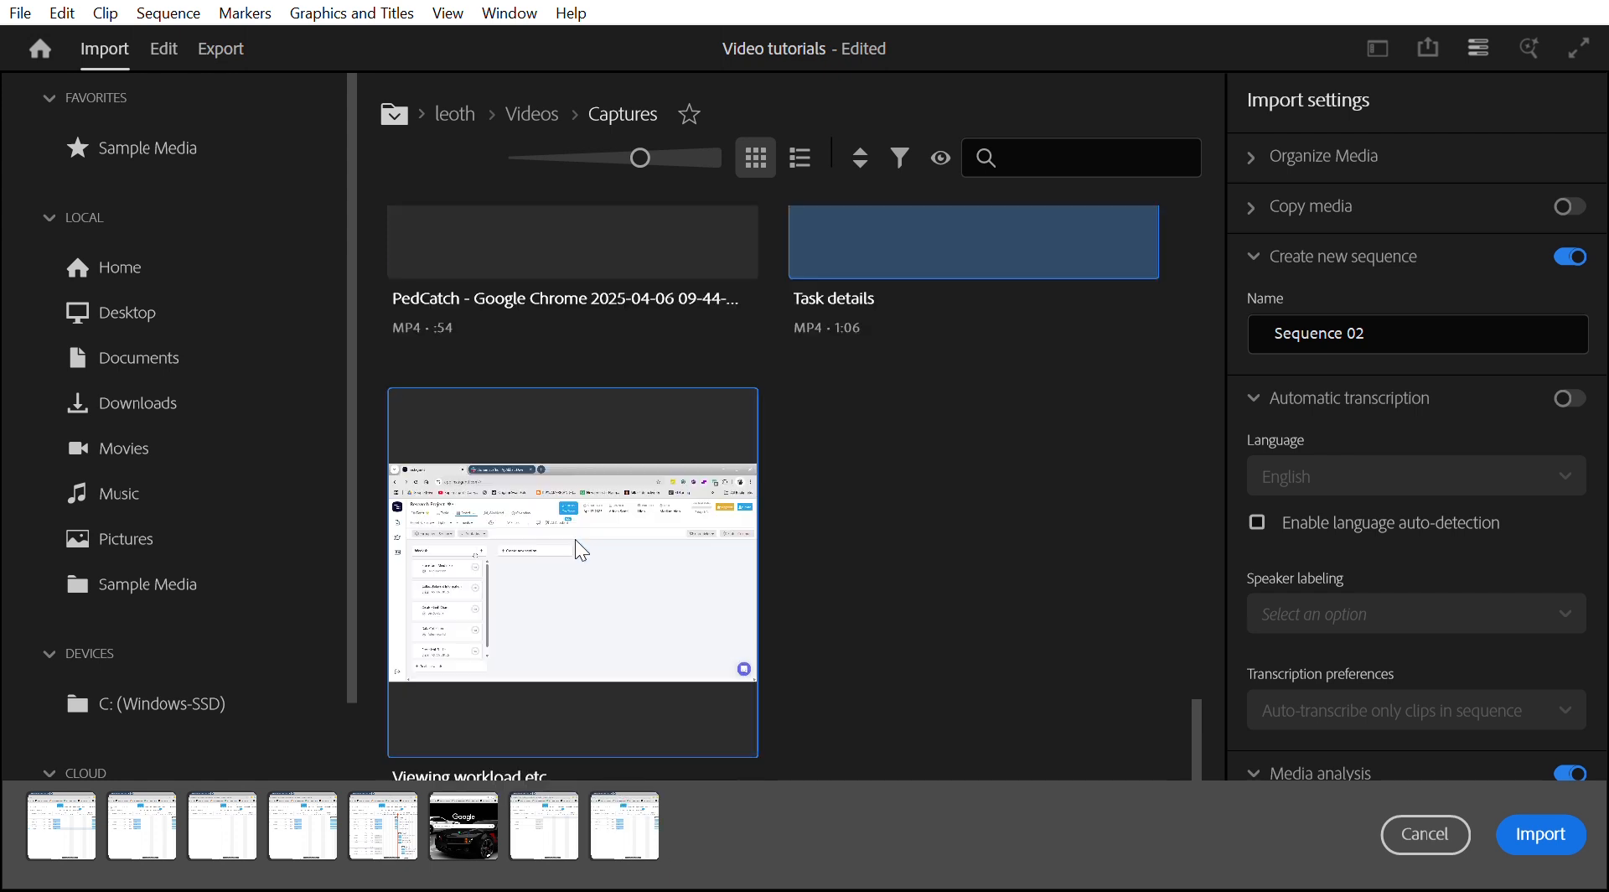
left_click(1560, 834)
- Rename the Assigning responsibility.mp4 clip in the project to 06
scroll(518, 704, "down", 2)
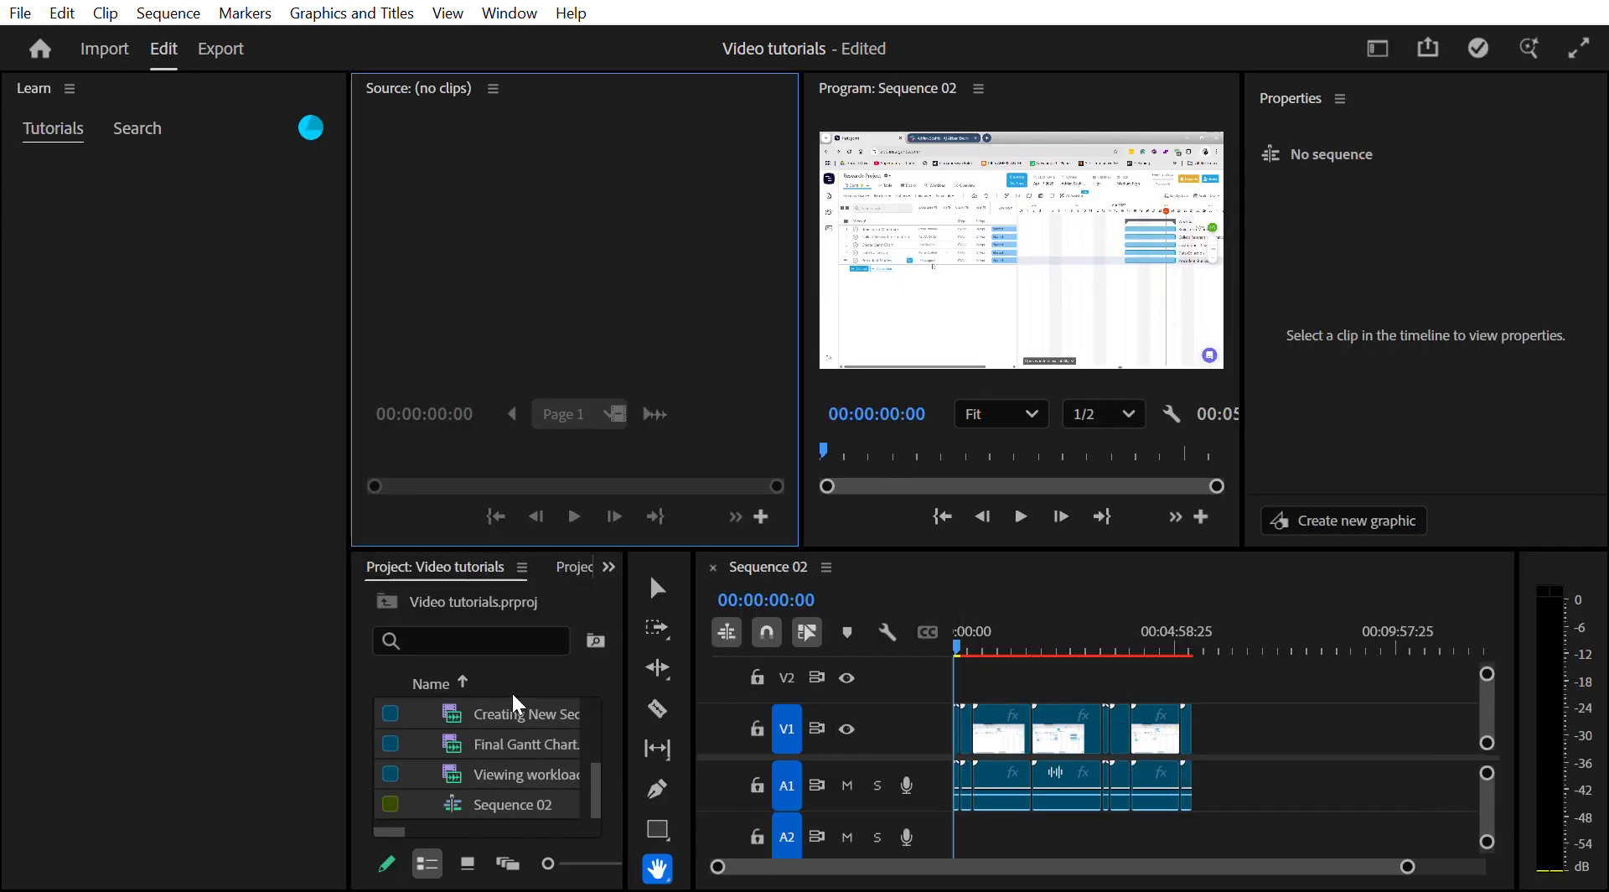
scroll(514, 704, "up", 3)
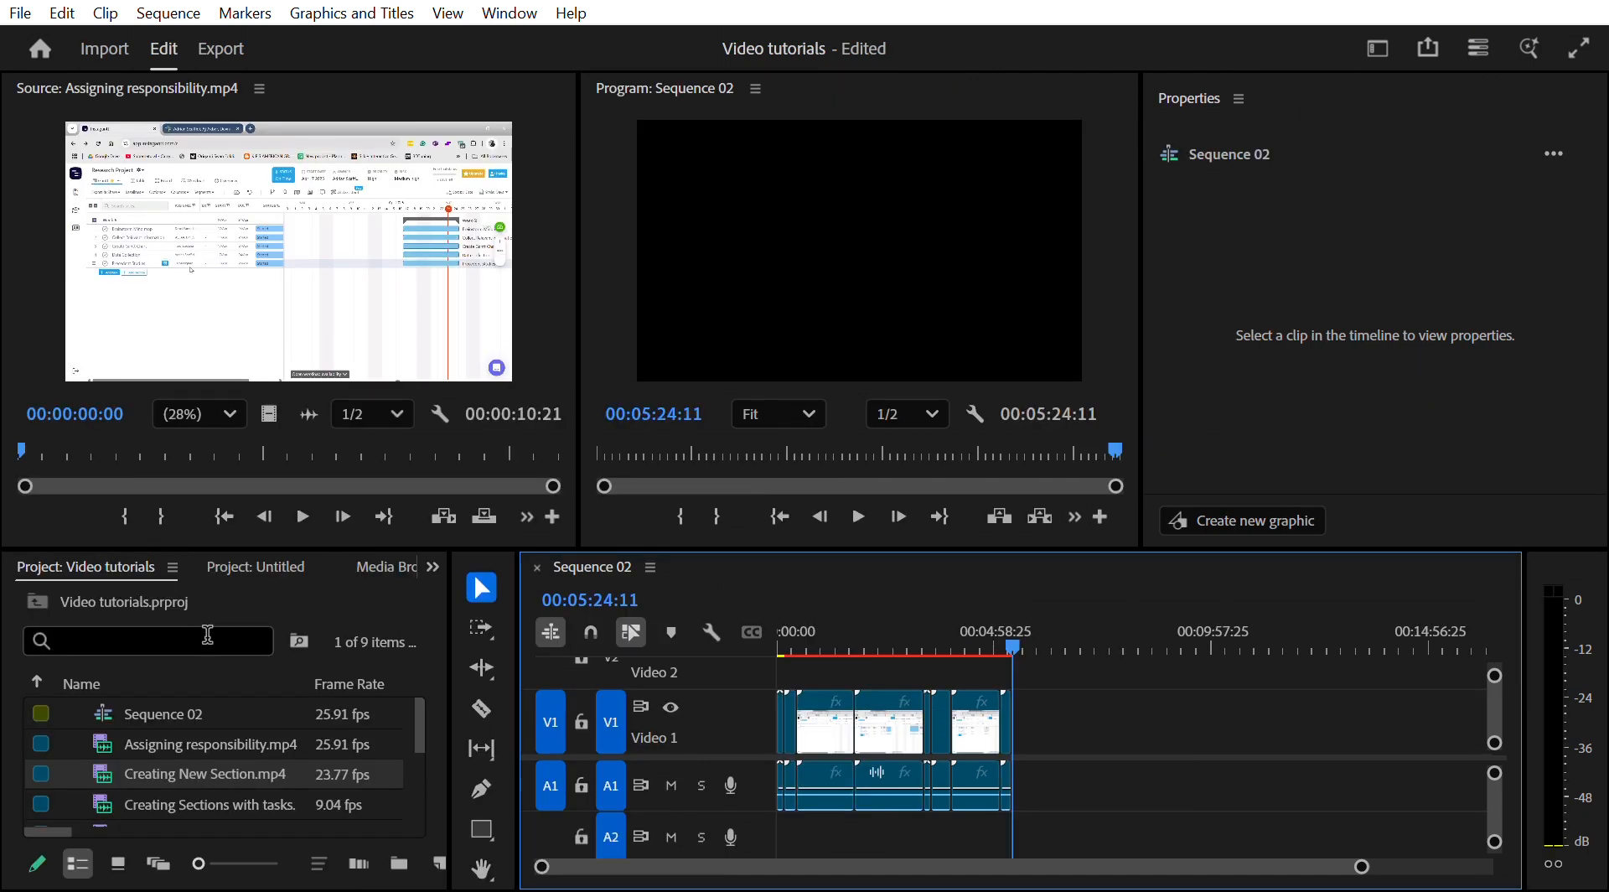
left_click(199, 727)
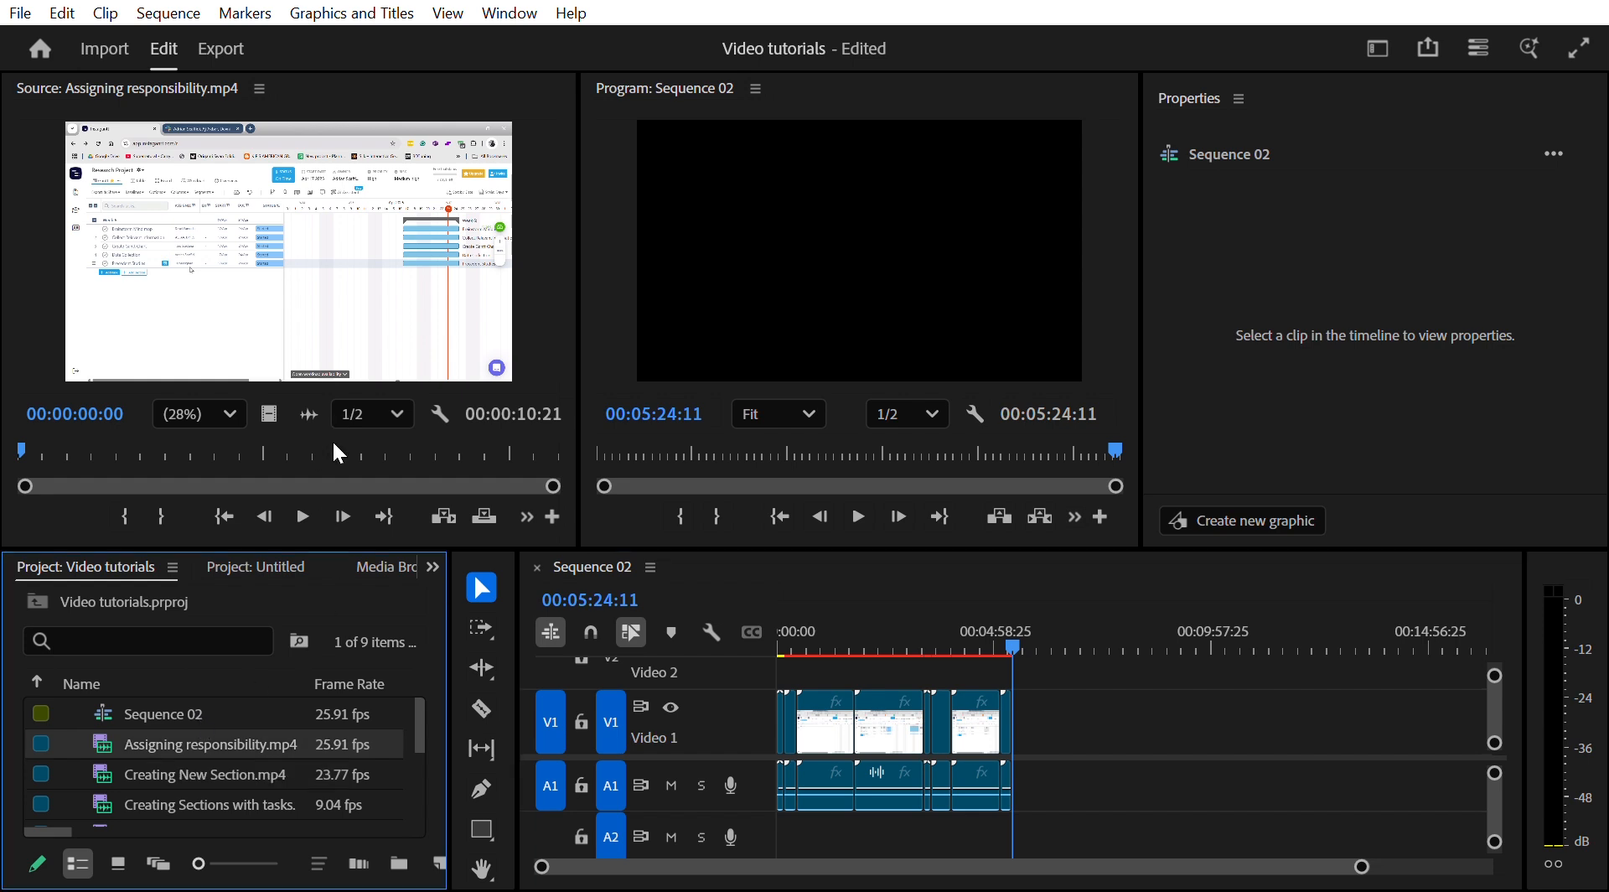
key("Return")
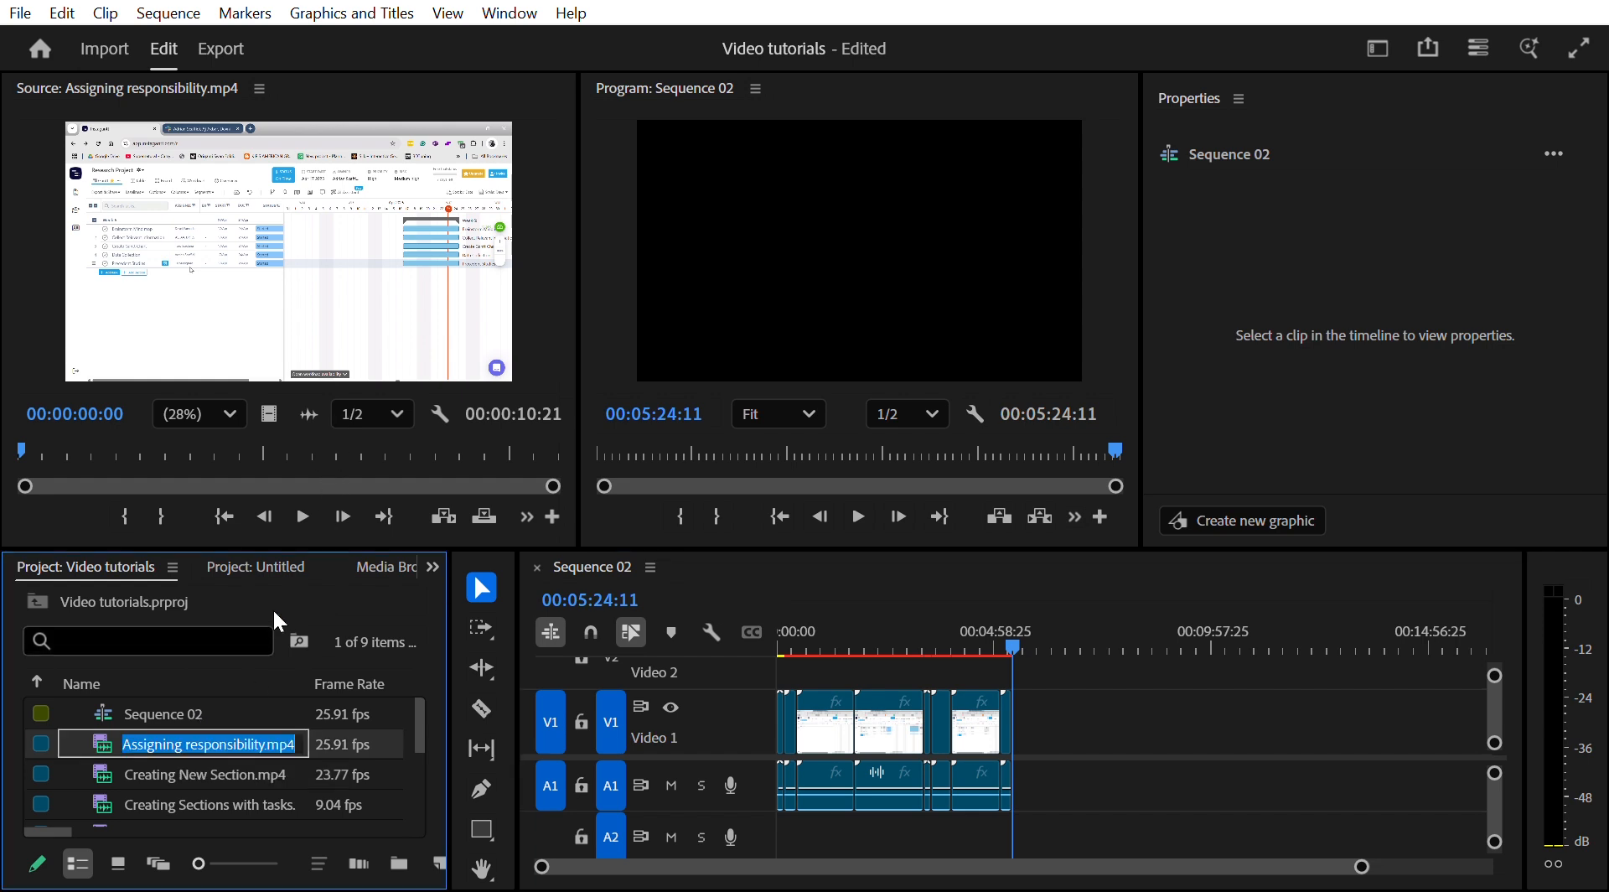
type("06")
key("Tab")
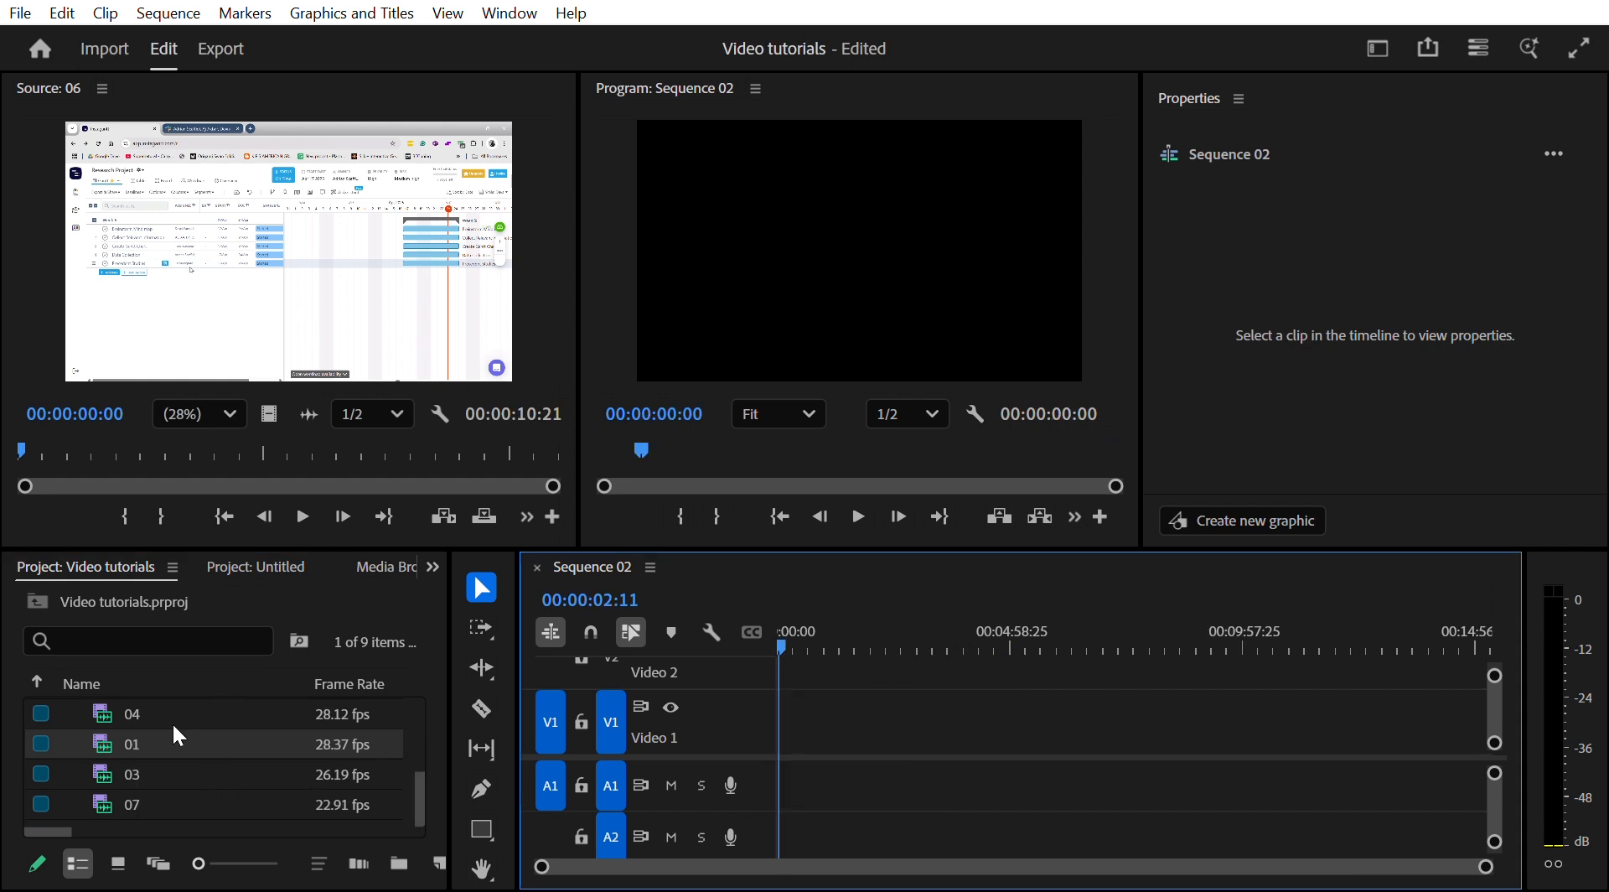
- Place clips 01 and 02 at the start of Sequence 02's timeline
left_click_drag(141, 718, 785, 710)
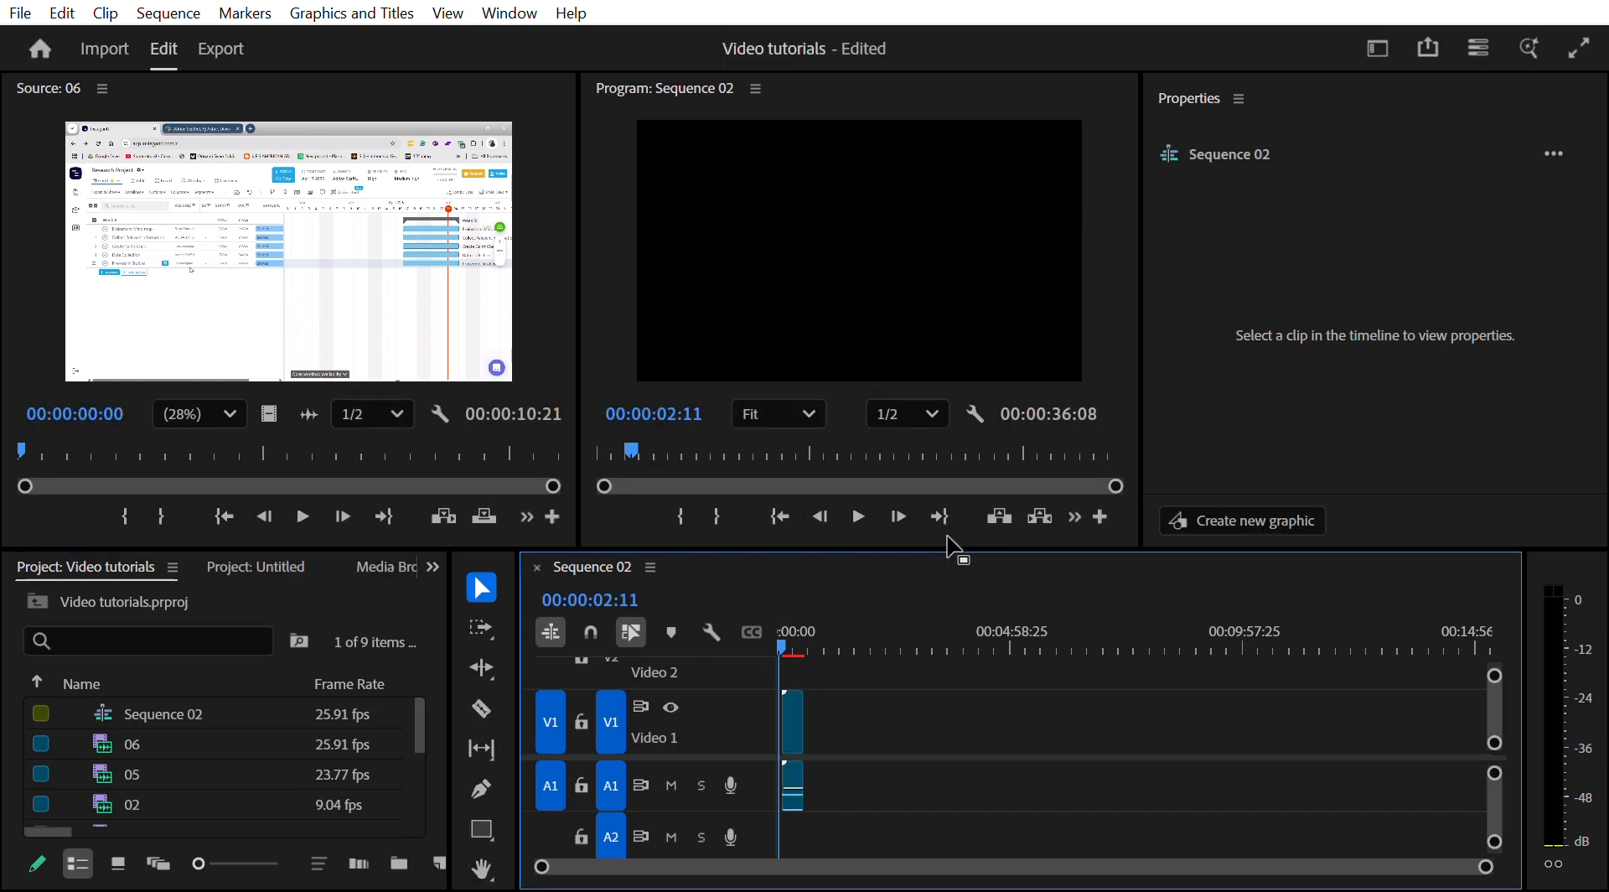
left_click_drag(153, 801, 804, 713)
key("s")
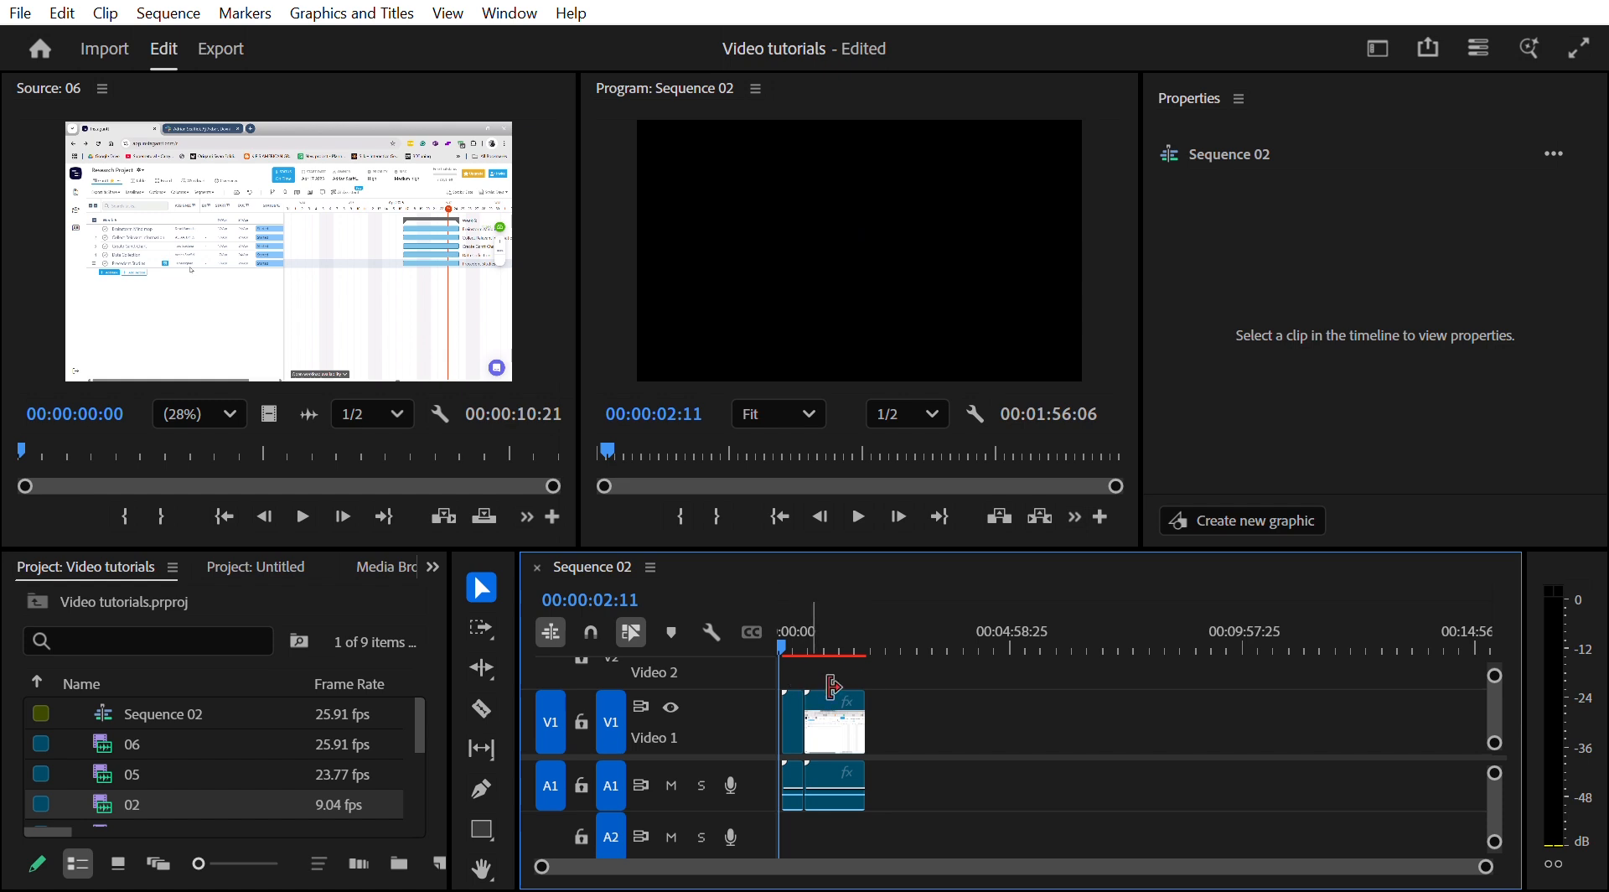
- Browse the project clip list and zoom into the timeline to review the clip order
scroll(170, 746, "down", 1)
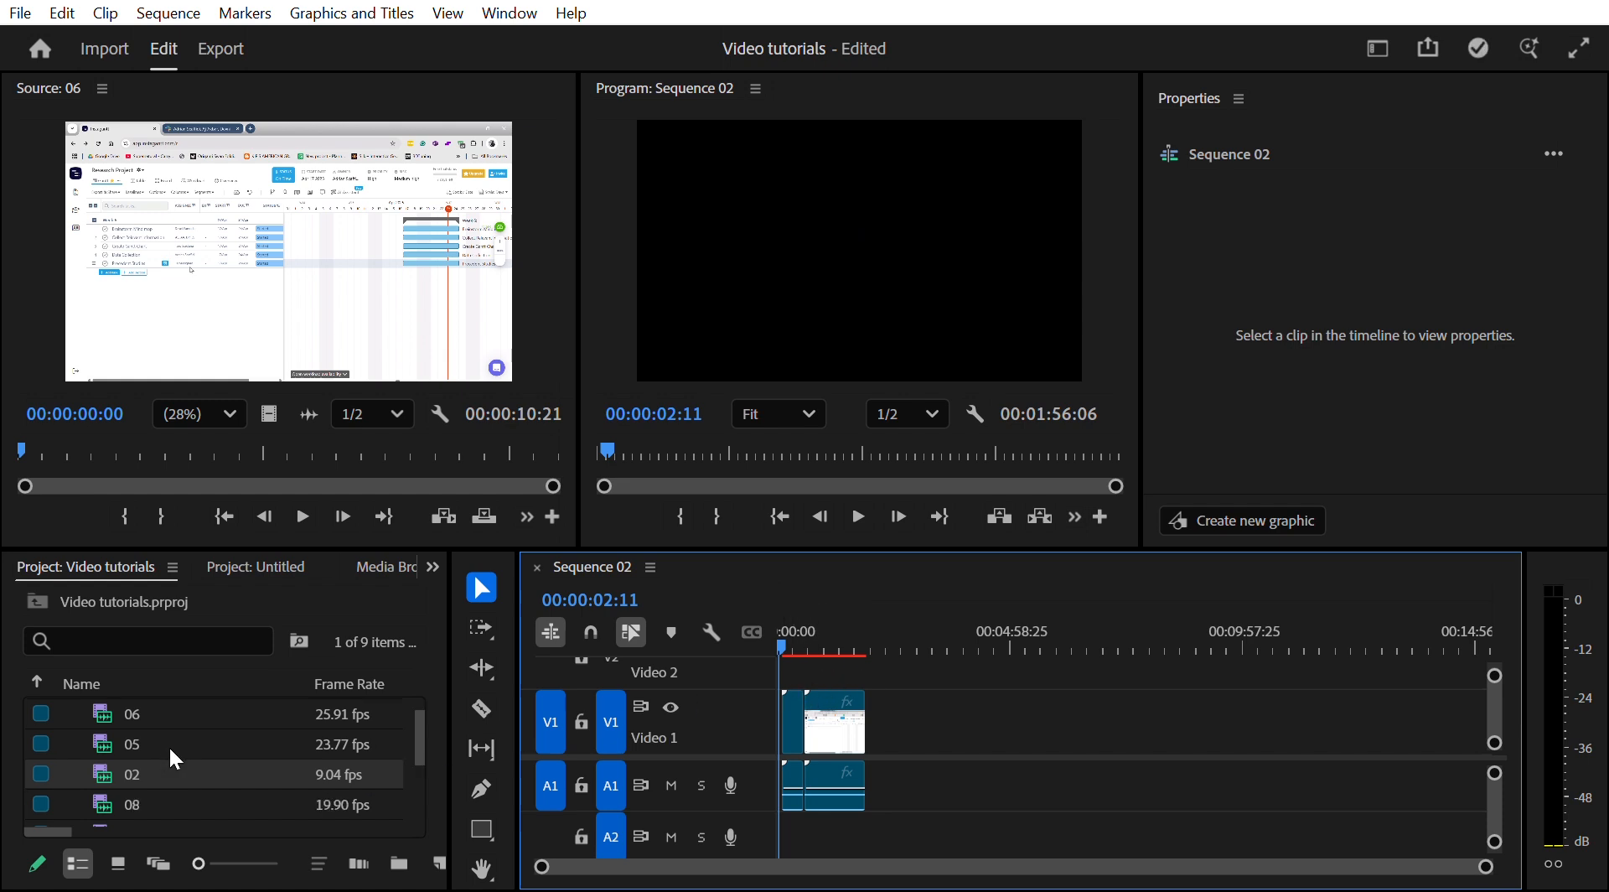
scroll(168, 745, "down", 1)
scroll(159, 754, "down", 1)
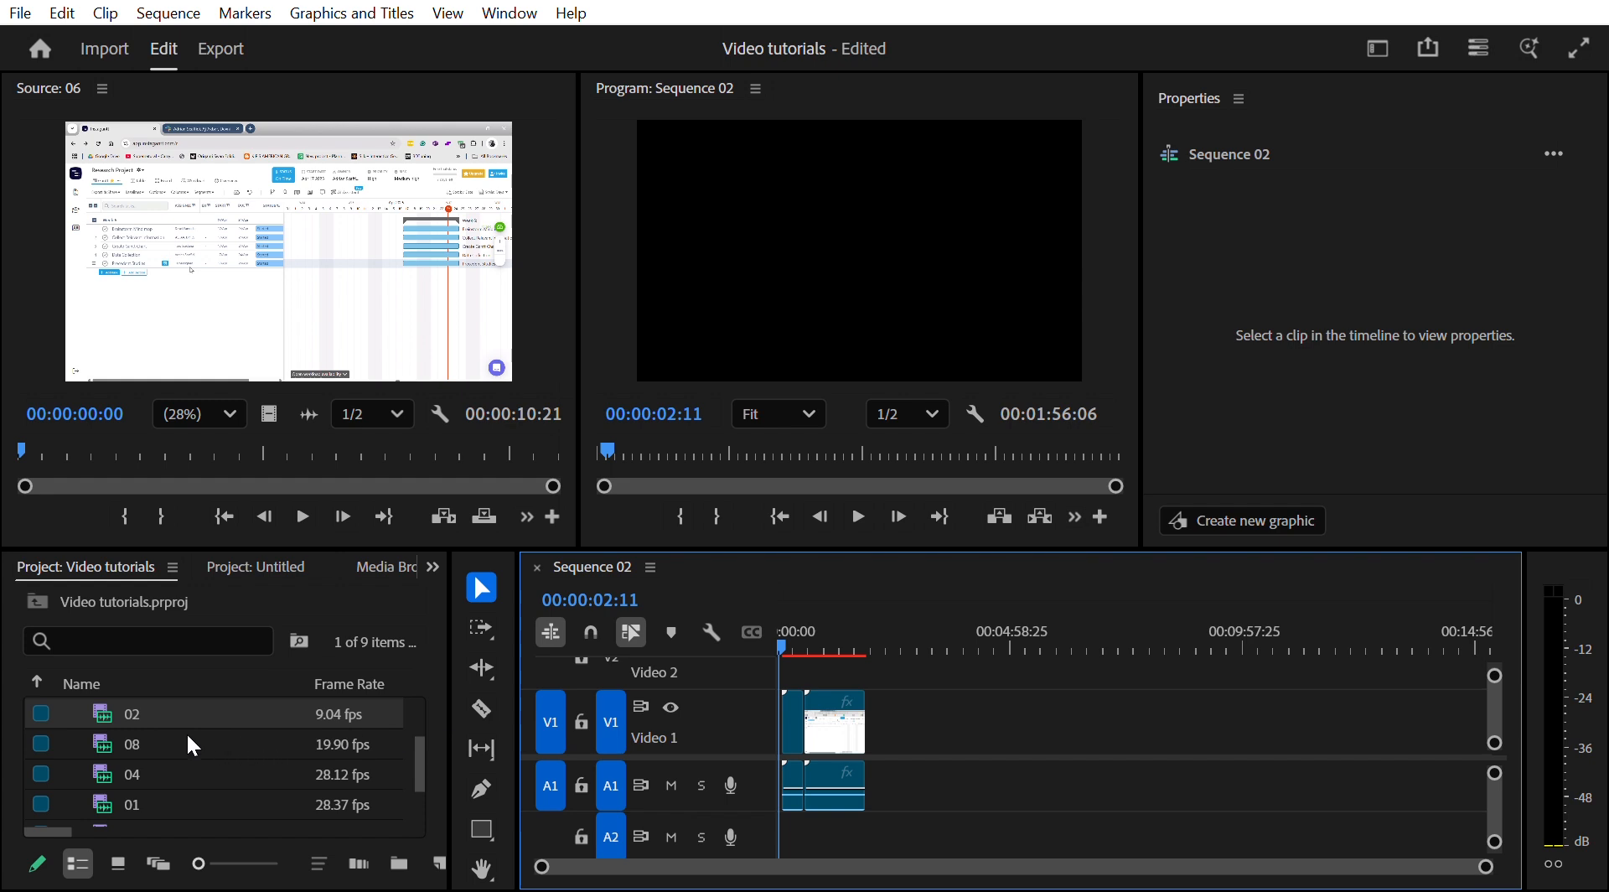
scroll(204, 734, "up", 3)
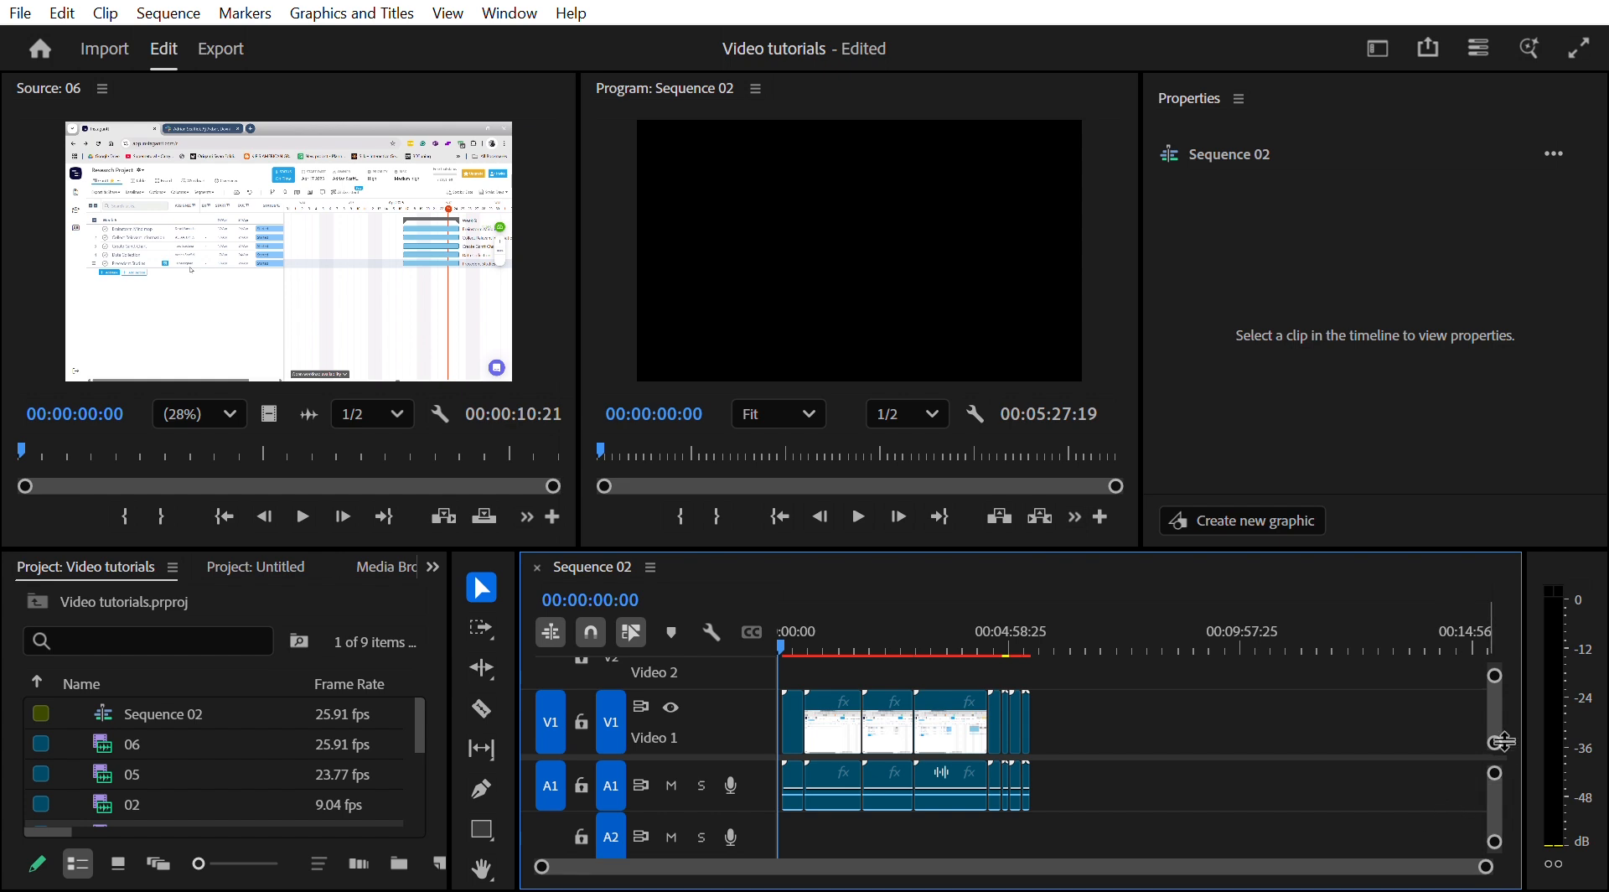
left_click_drag(1488, 867, 1236, 860)
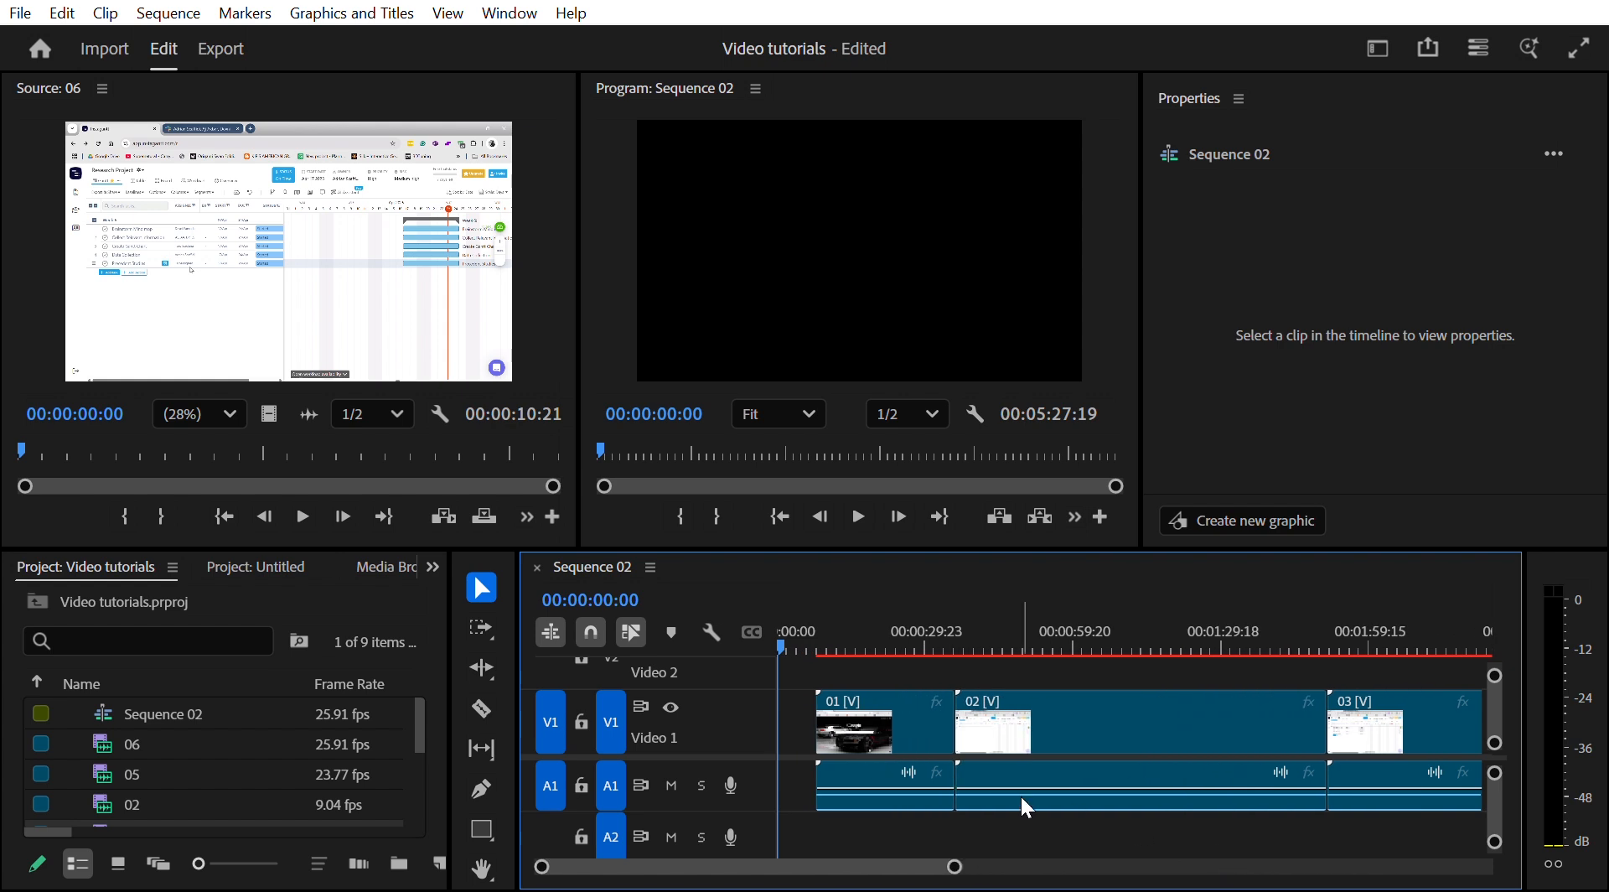
scroll(964, 802, "down", 10)
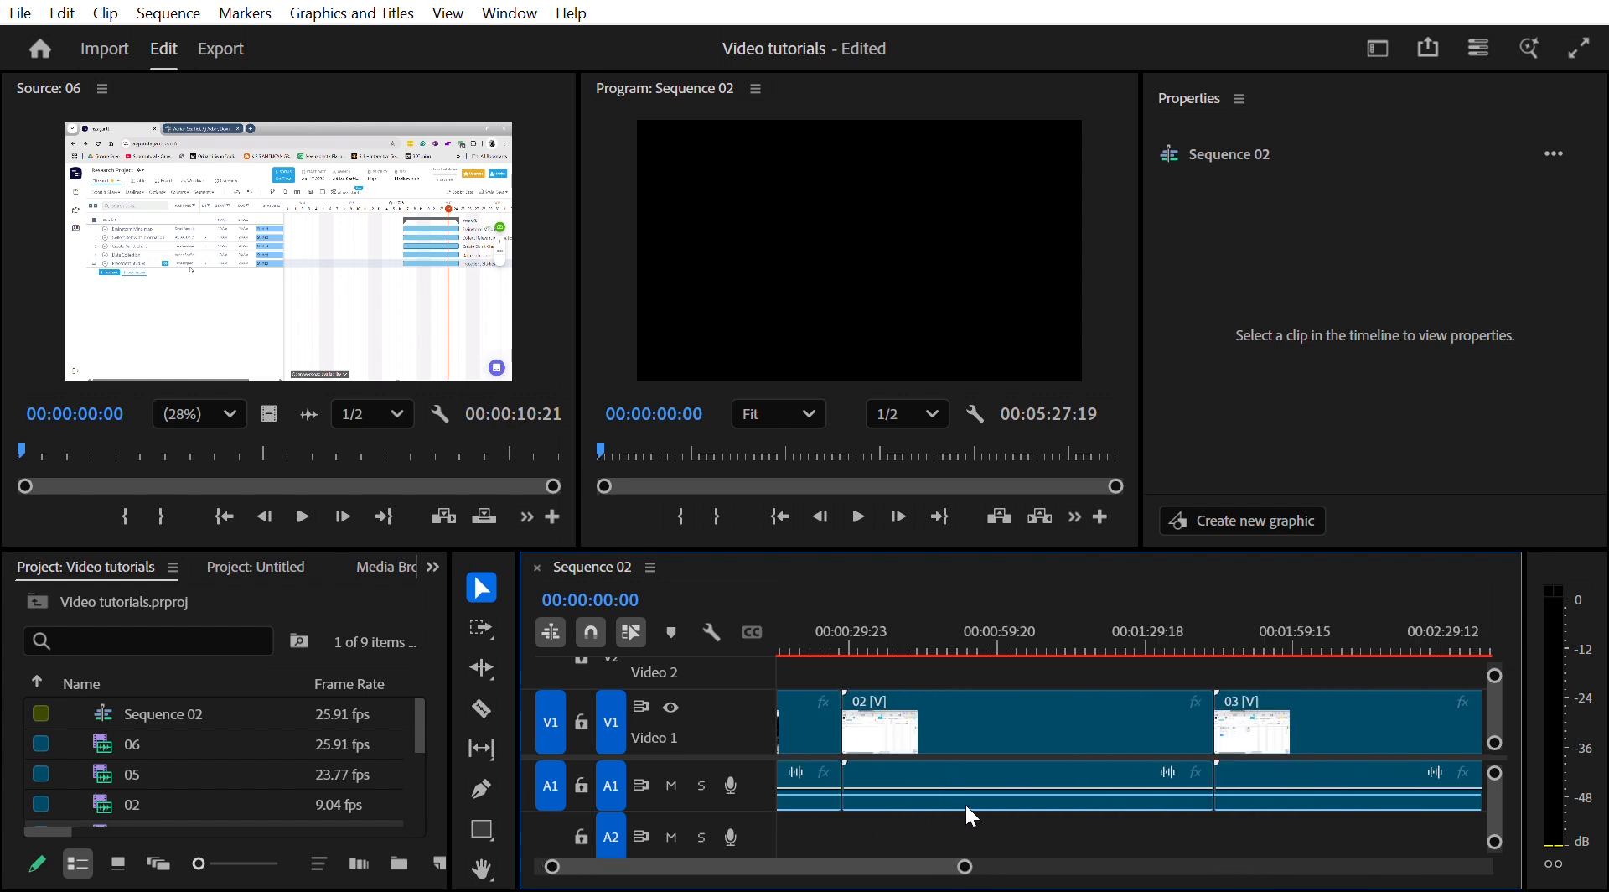
scroll(976, 801, "up", 7)
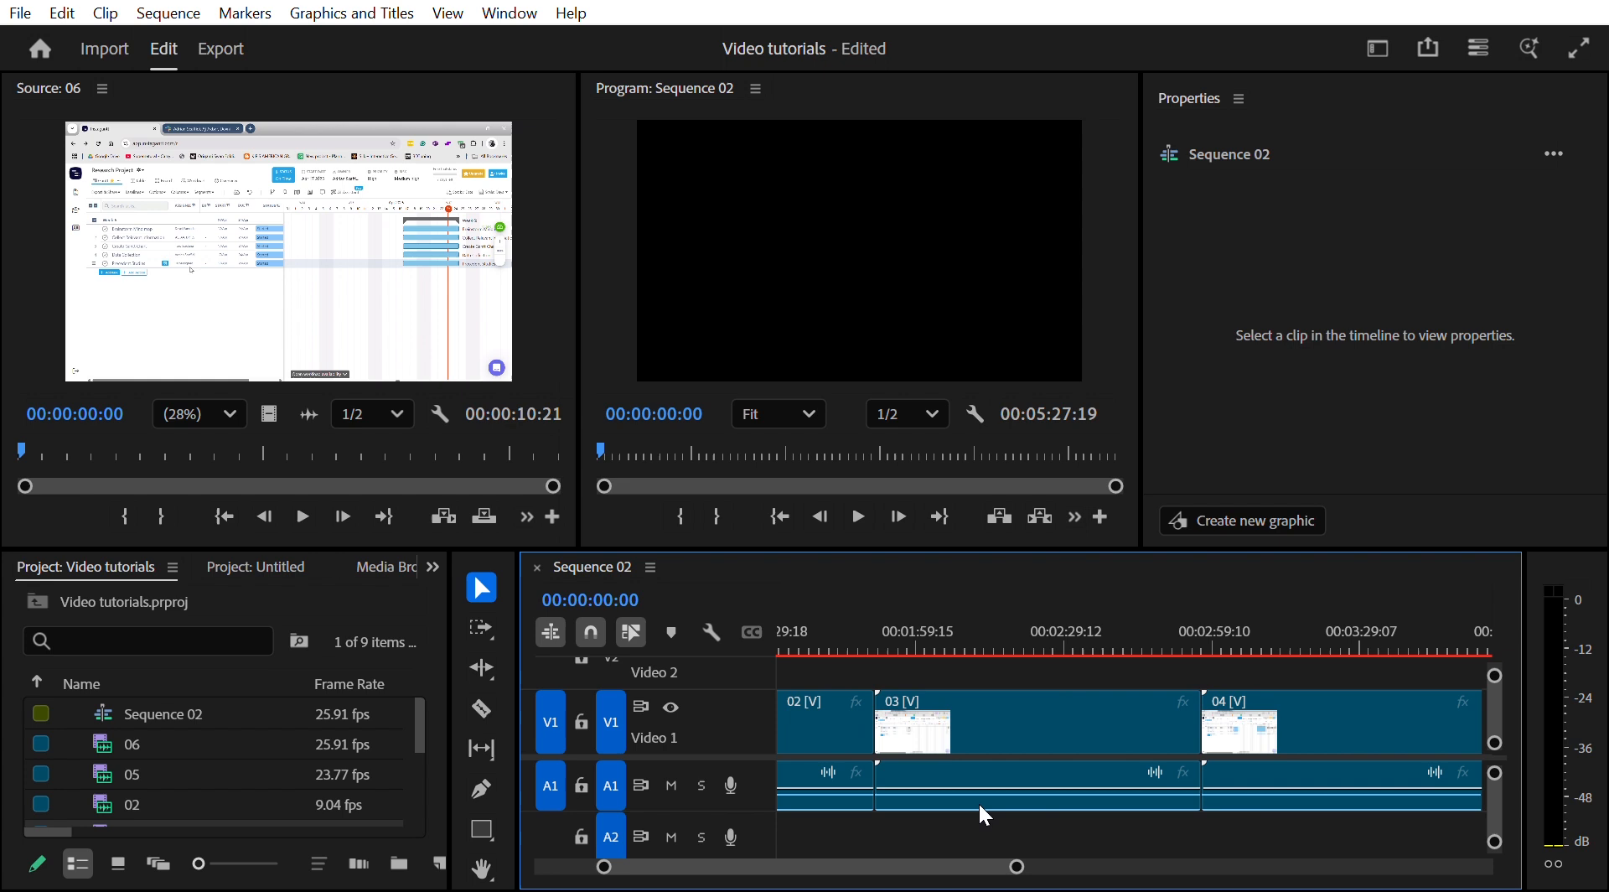
scroll(1076, 704, "up", 4)
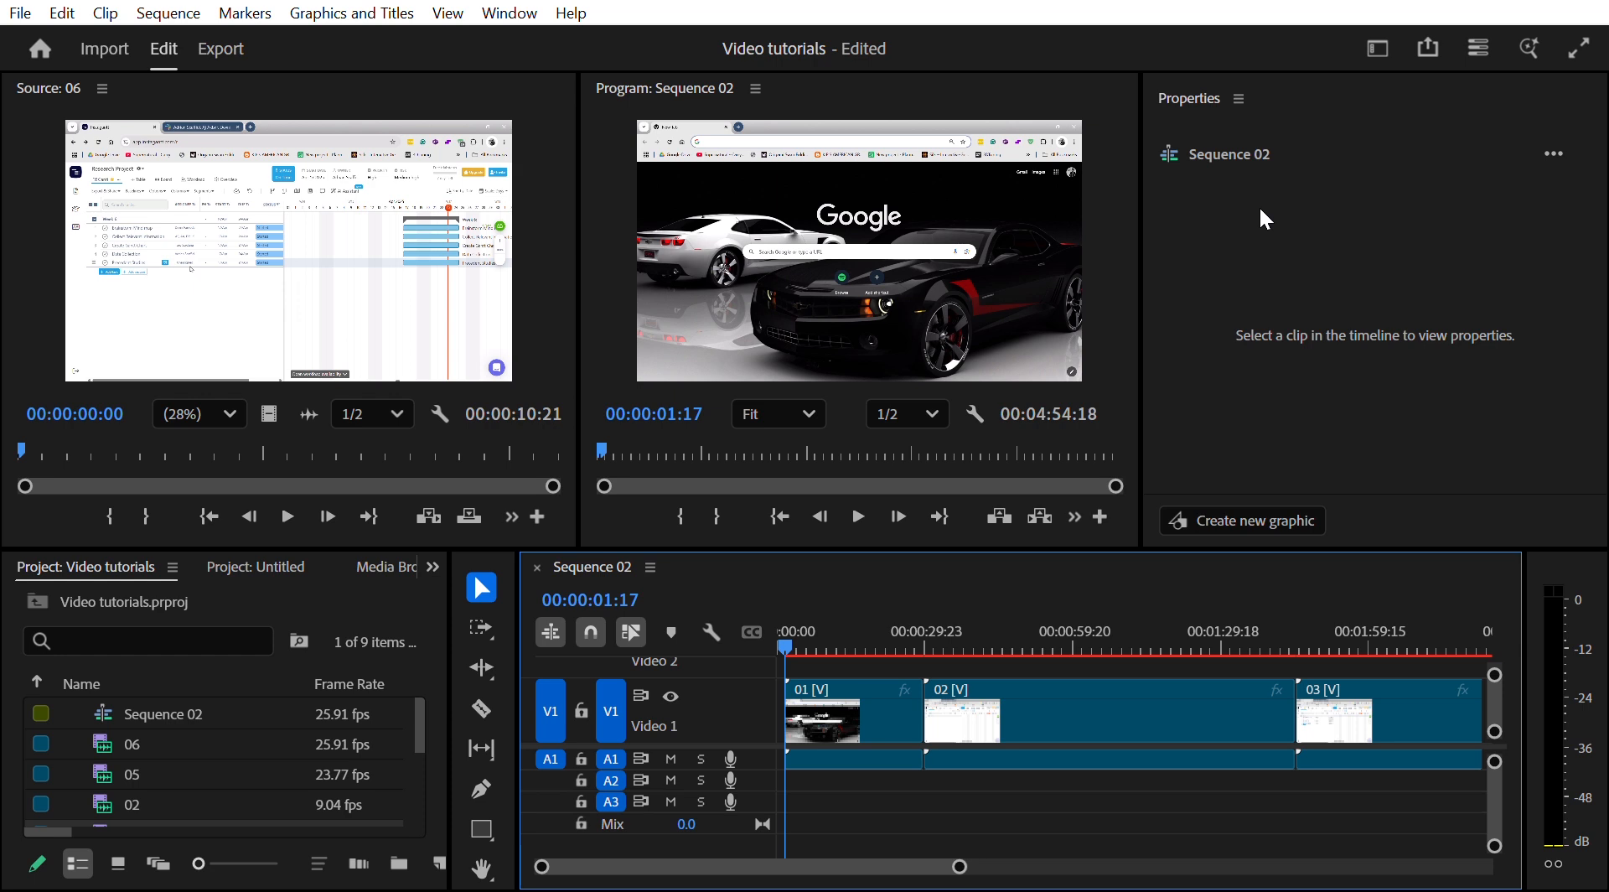
- Open the import view again and navigate to the OneDrive Desktop folder
left_click(104, 44)
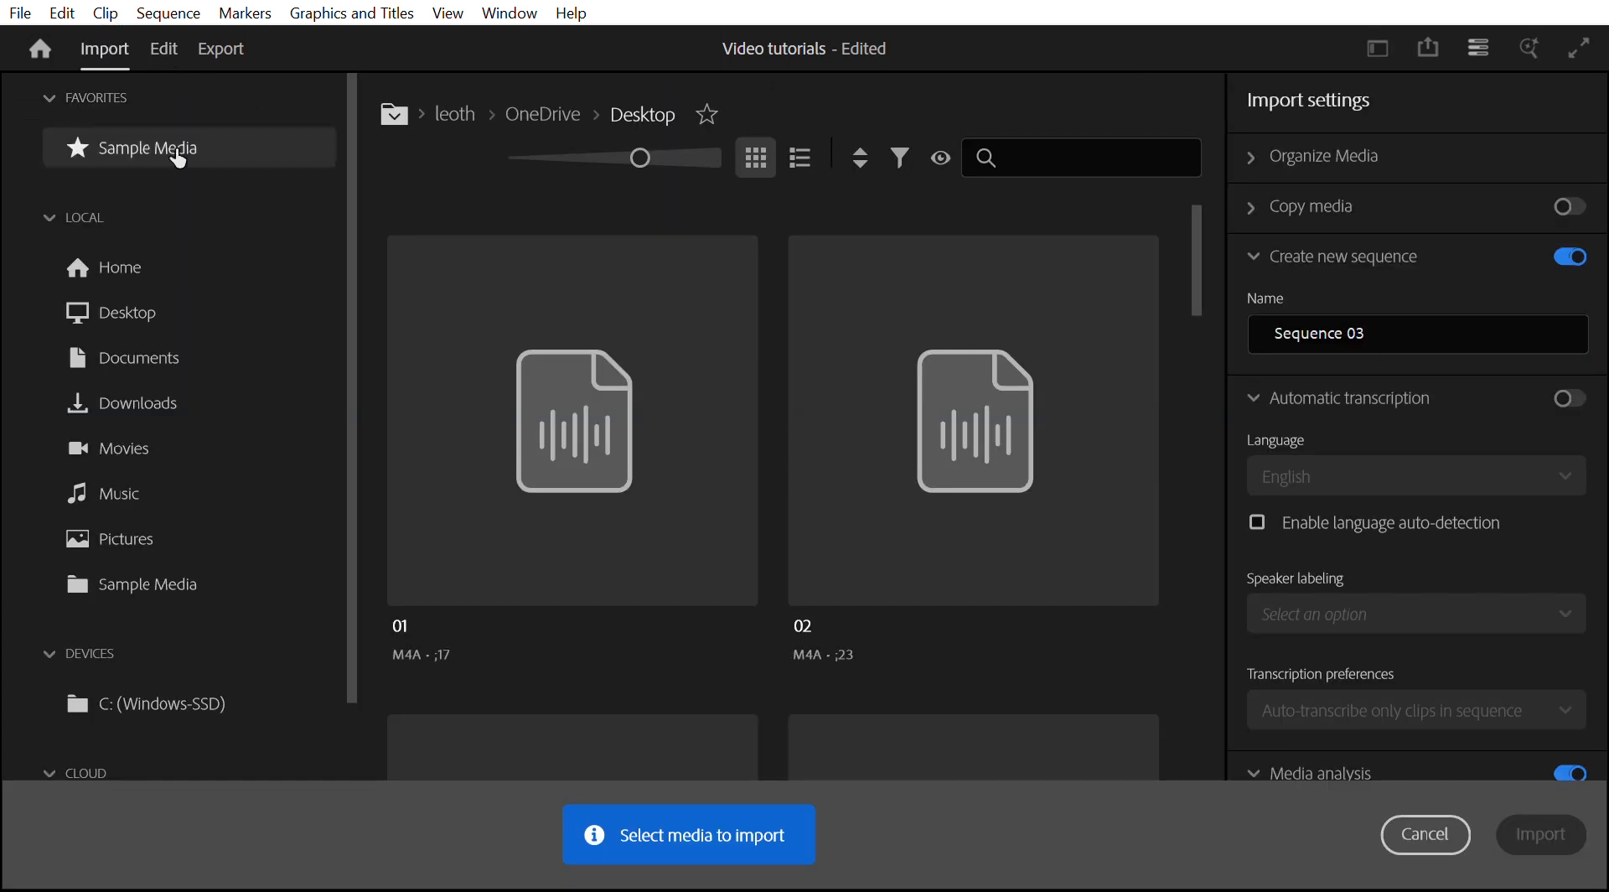
left_click(142, 264)
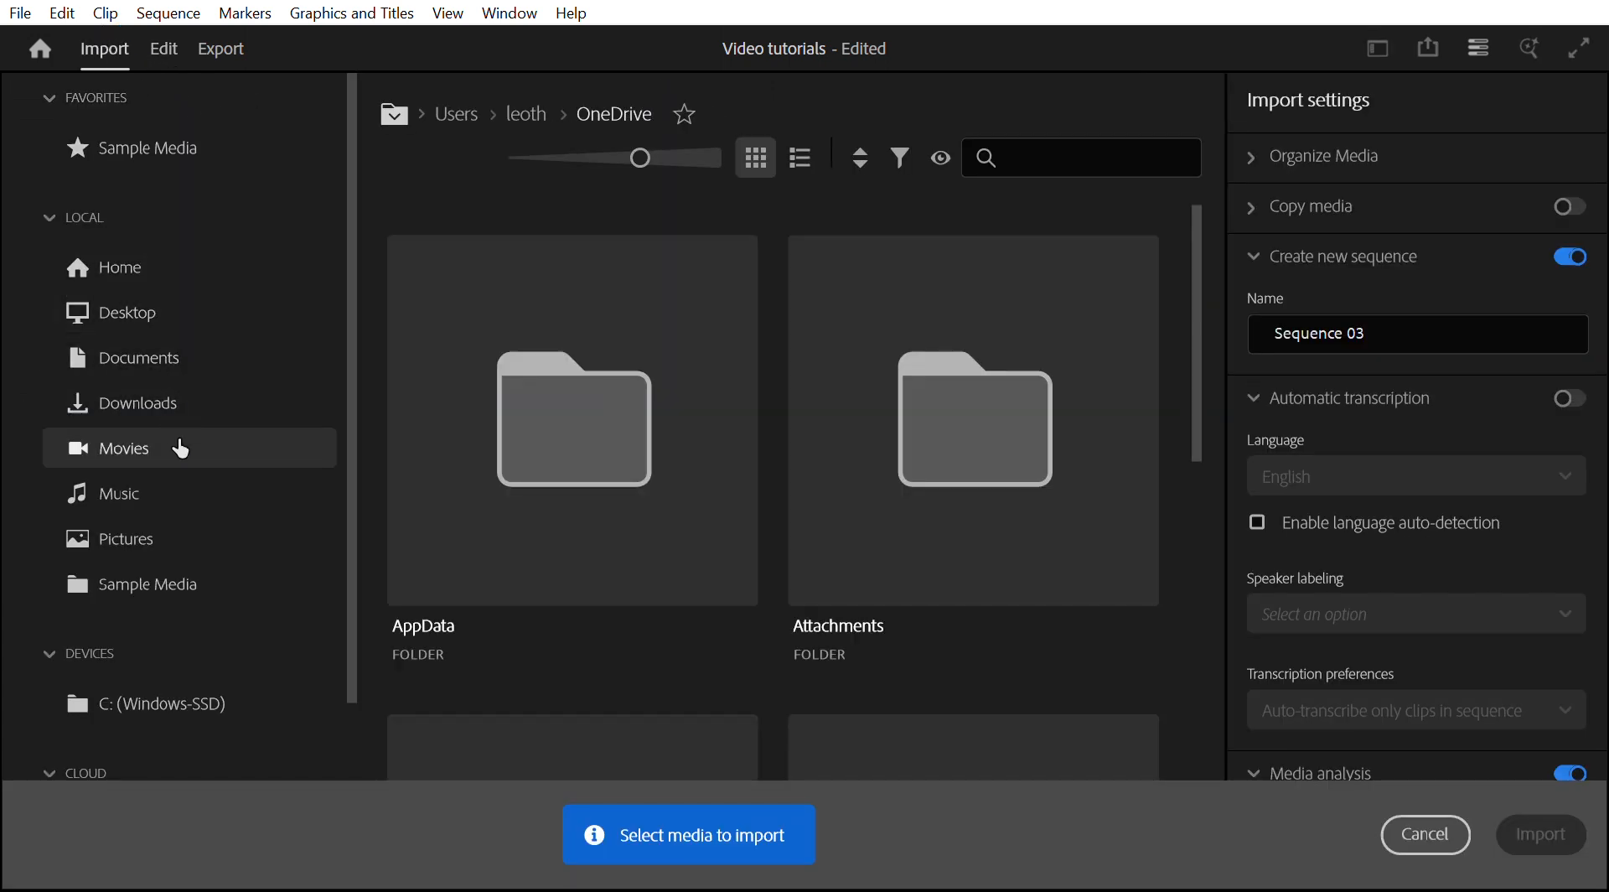
left_click(197, 303)
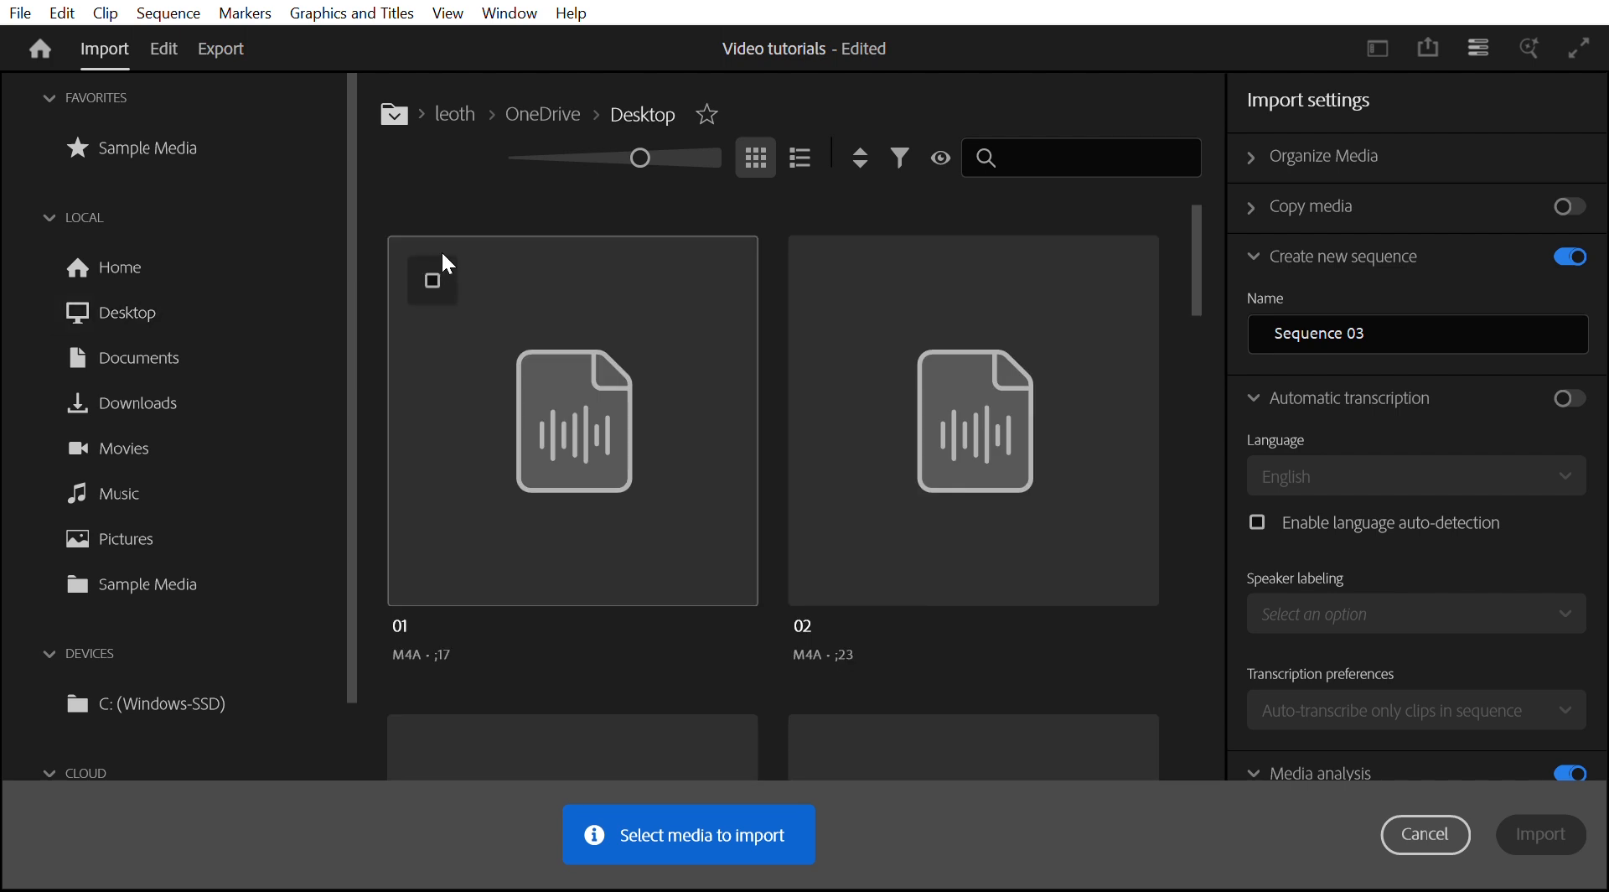
- Select audio files 01, 02, 03 and 04 for import
left_click(439, 258)
left_click(823, 273)
scroll(805, 352, "down", 4)
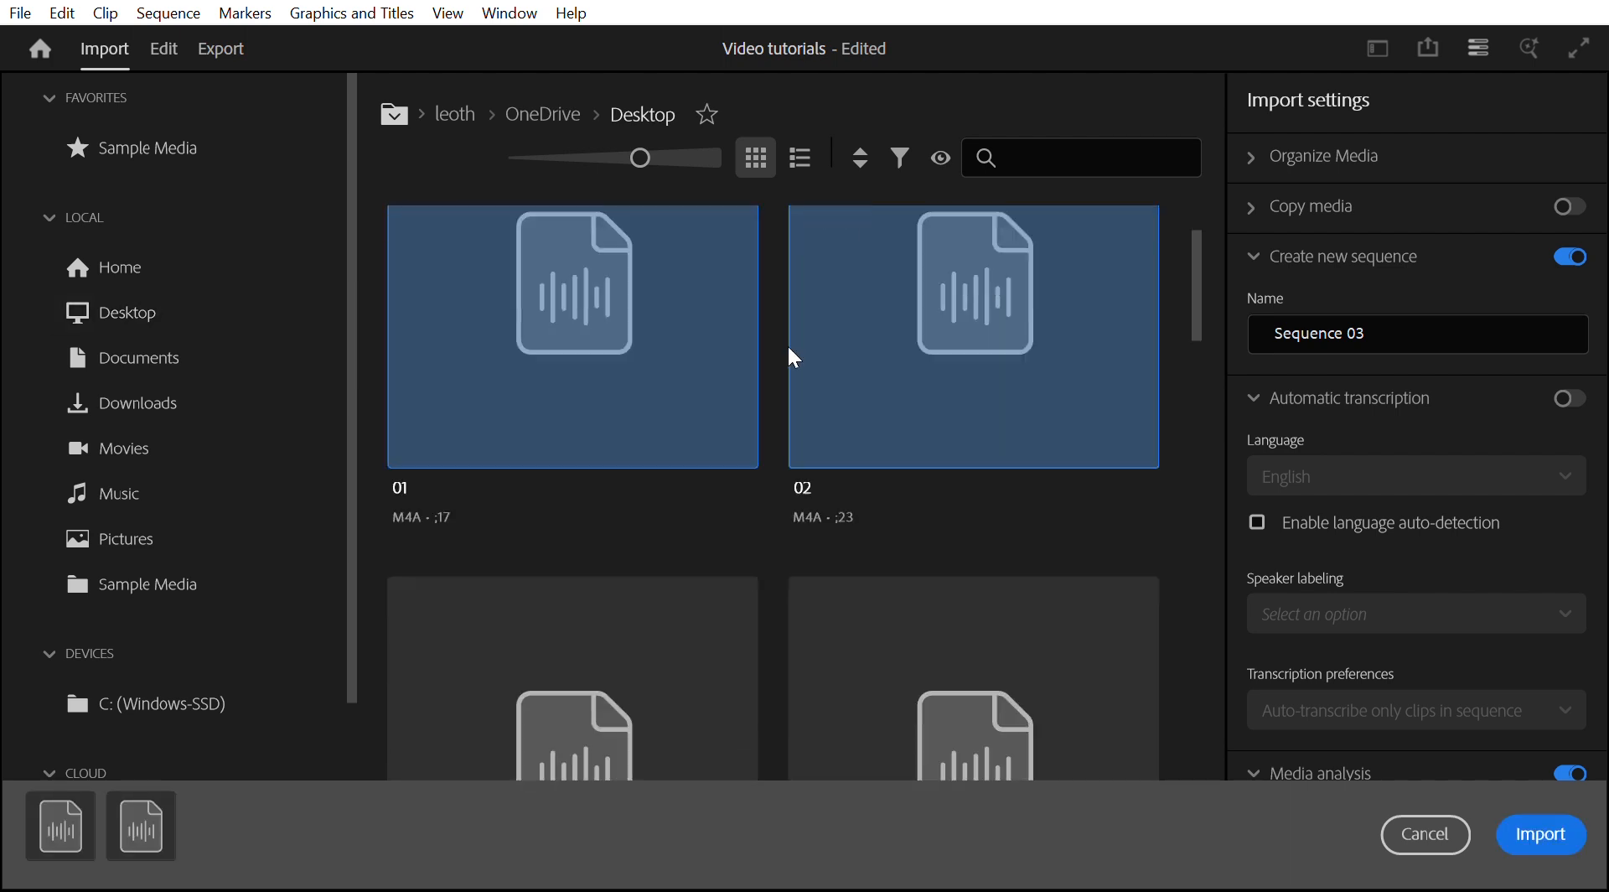
left_click(797, 490)
left_click(438, 400)
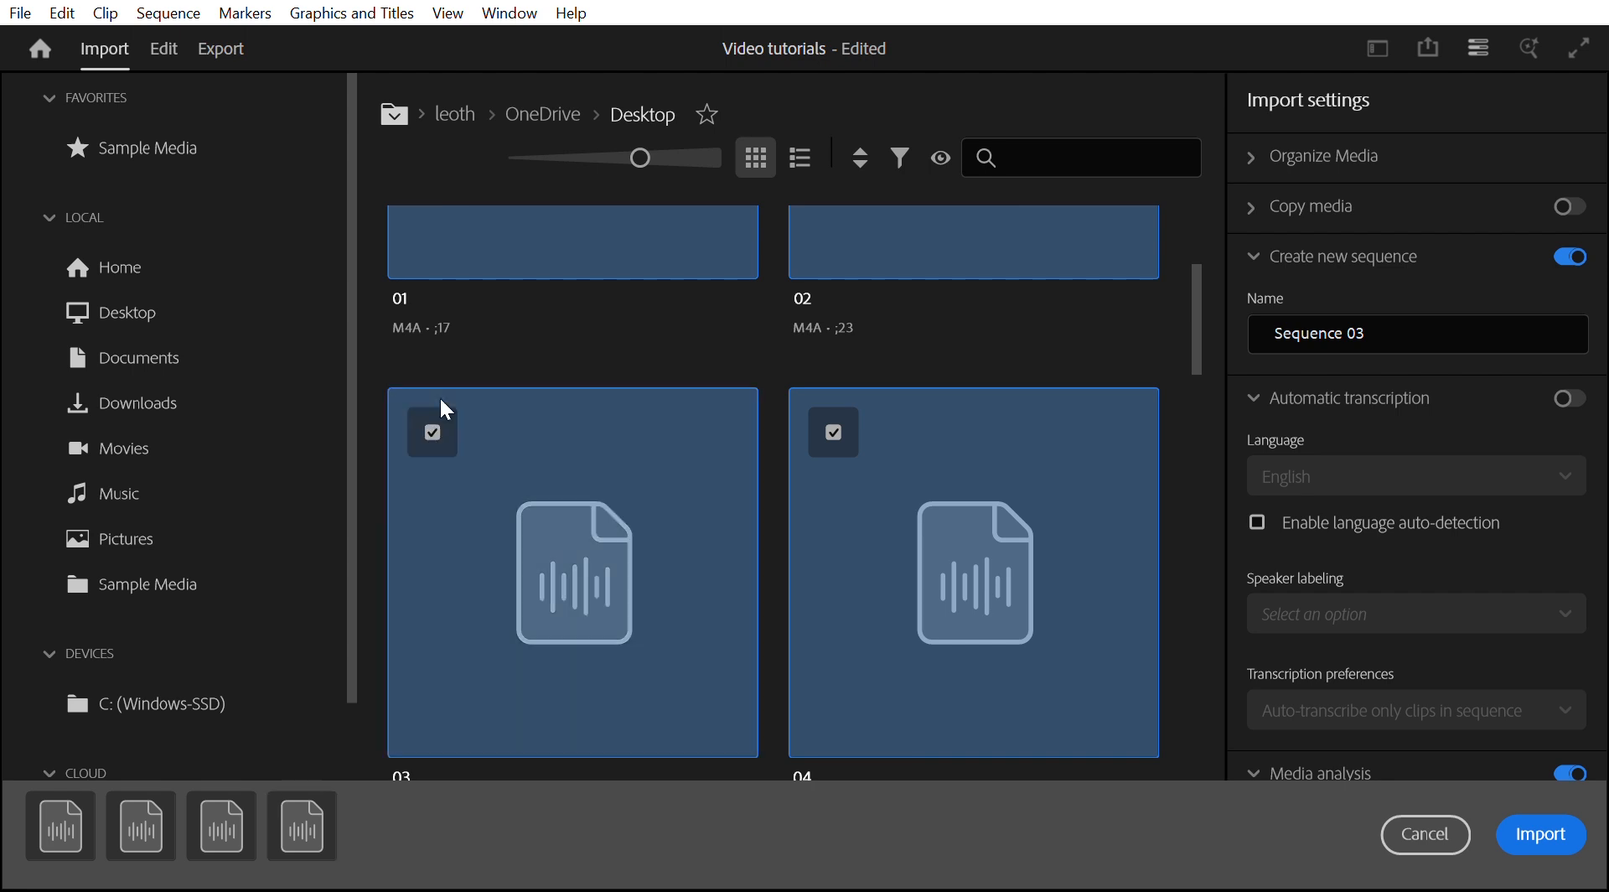
scroll(518, 413, "down", 5)
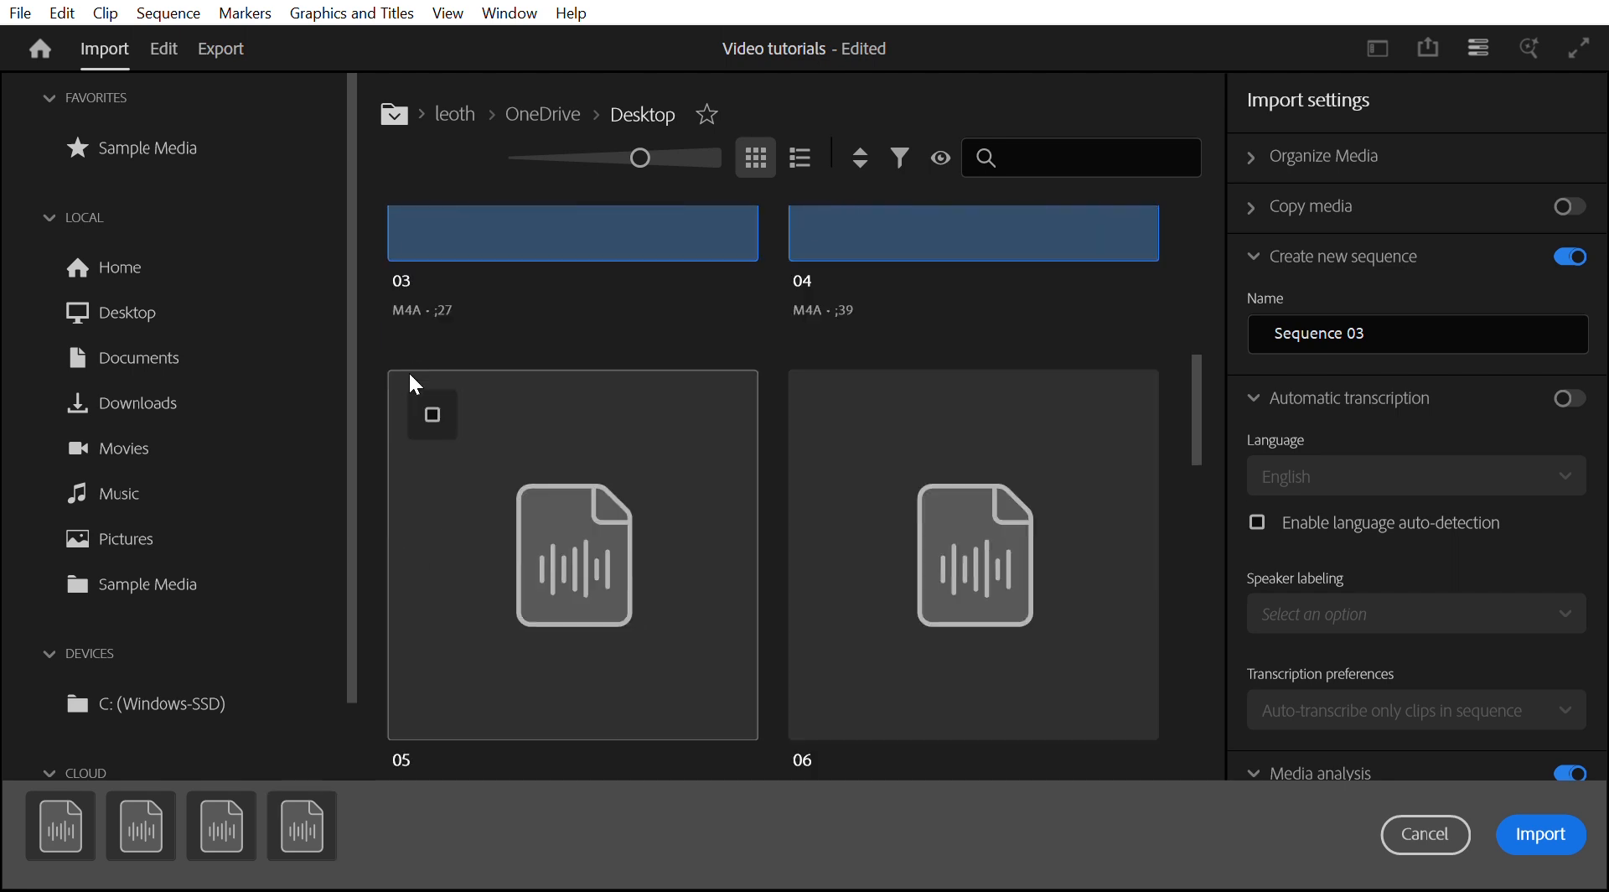
- Add audio files 05, 06, 07 and 08 to the import selection
left_click(431, 409)
left_click(832, 409)
scroll(827, 404, "down", 2)
scroll(506, 502, "down", 2)
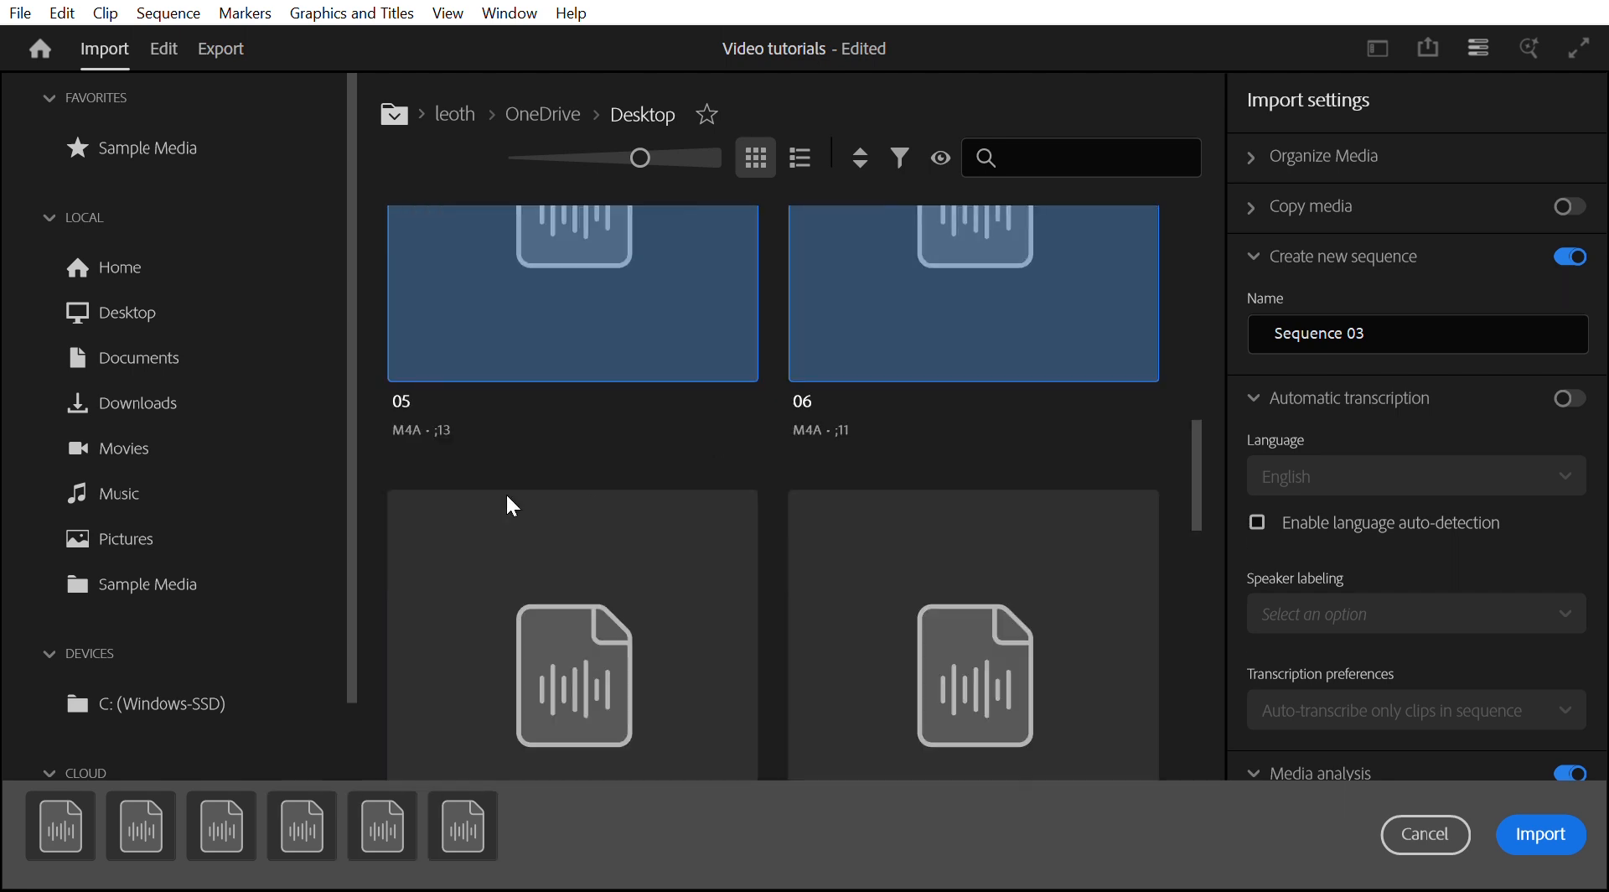
left_click(431, 527)
scroll(431, 528, "down", 1)
left_click(816, 406)
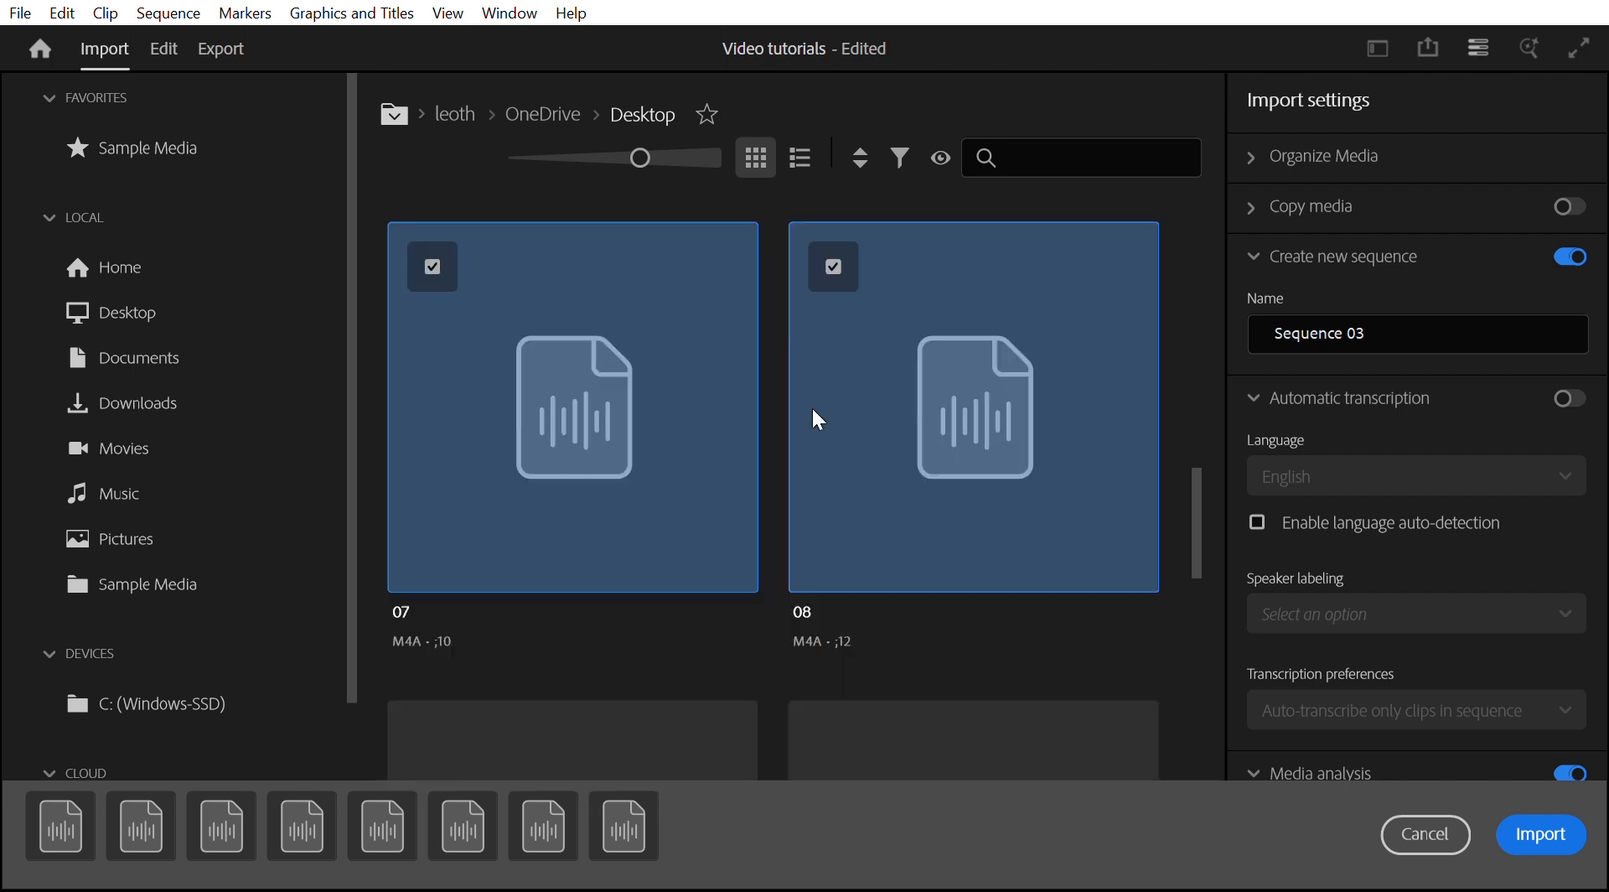
- Import the eight selected voice-over audio files into the project
scroll(811, 416, "down", 5)
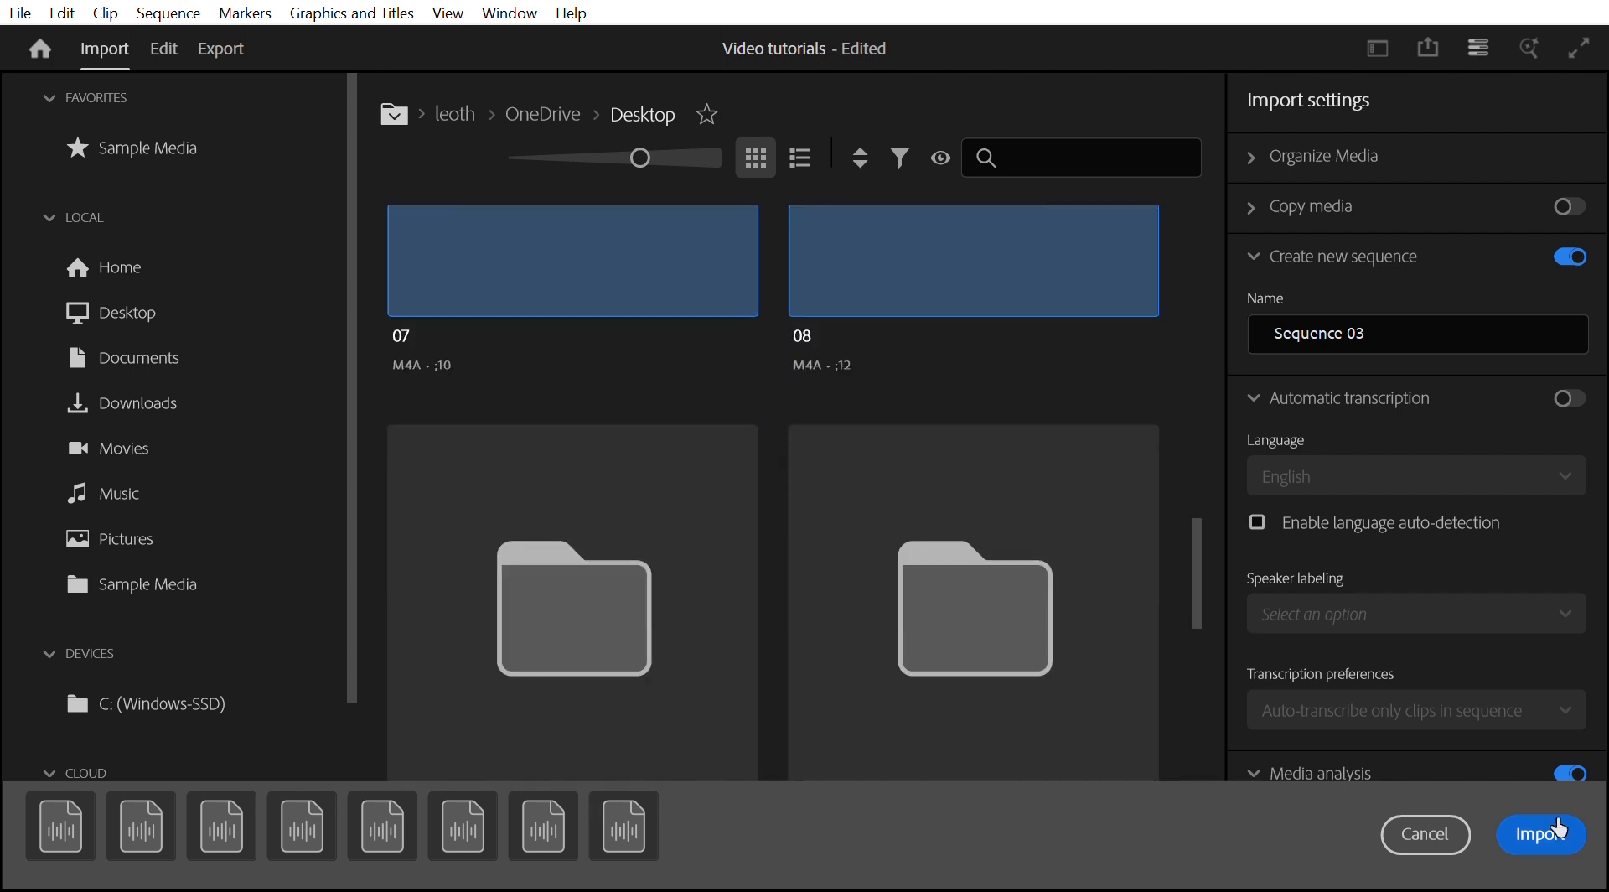
left_click(1560, 827)
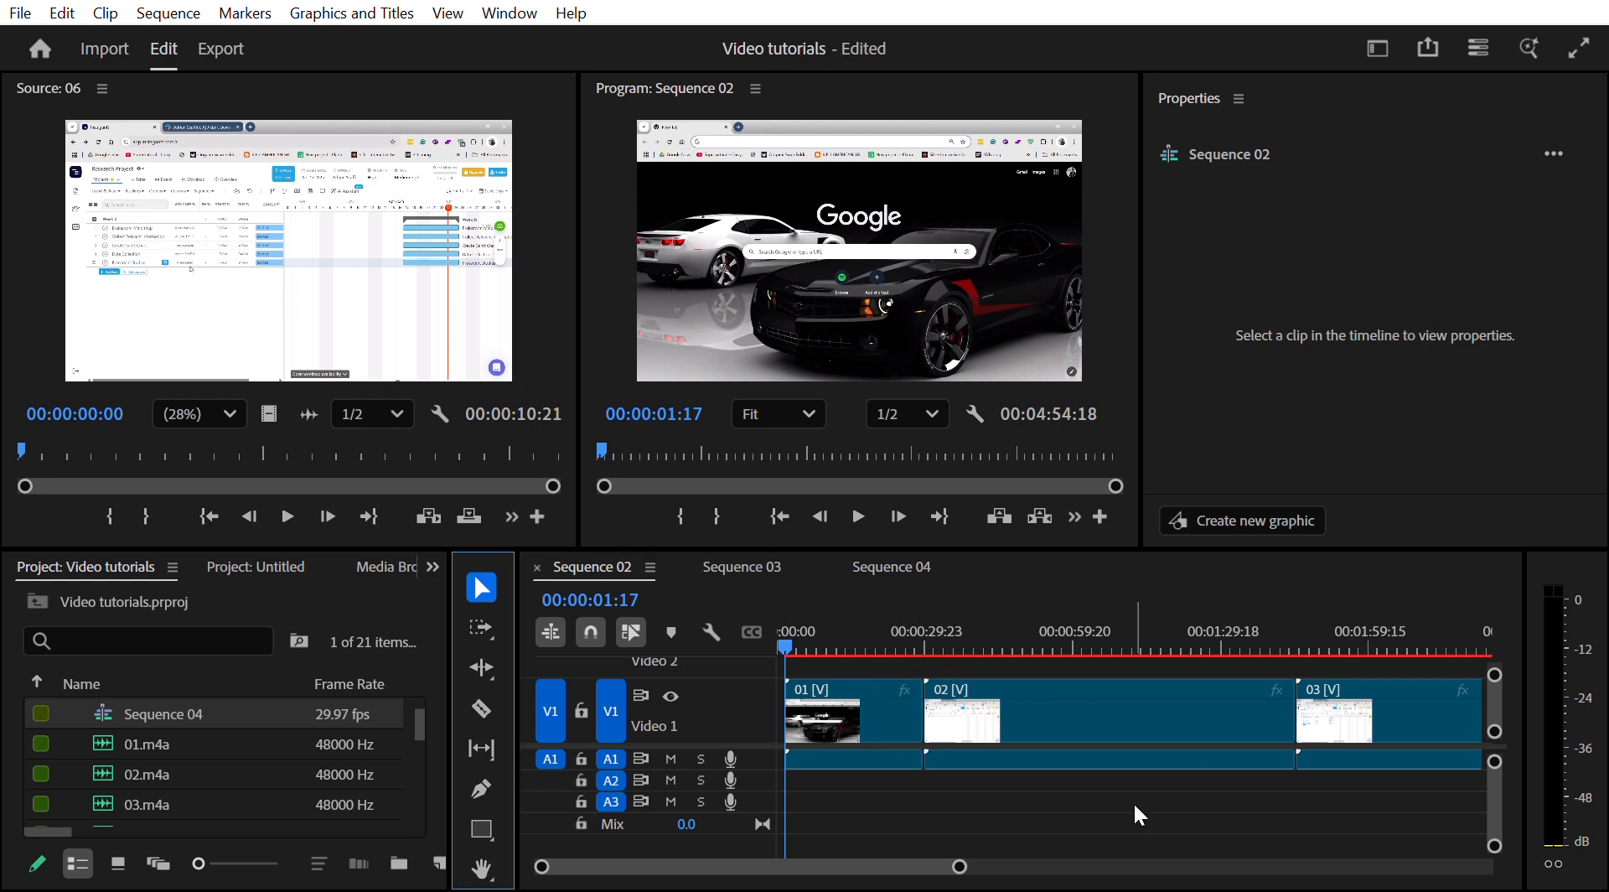
- Select all clips in Sequence 02, fit the timeline to view, and shift them right to leave a gap at the start
left_click_drag(877, 795, 1160, 713)
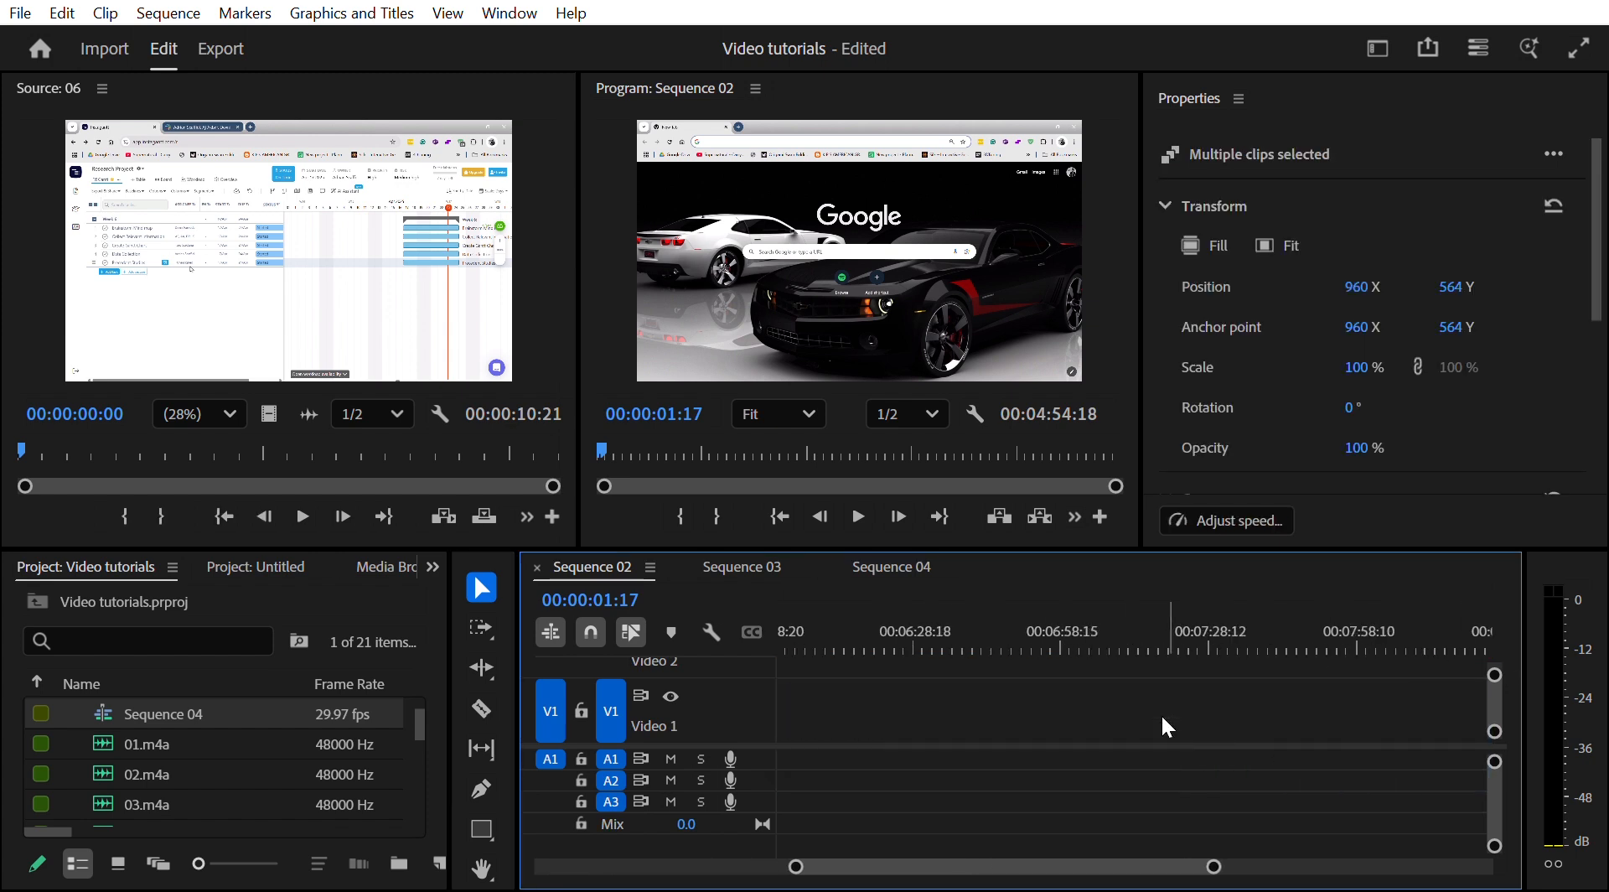
key("backslash")
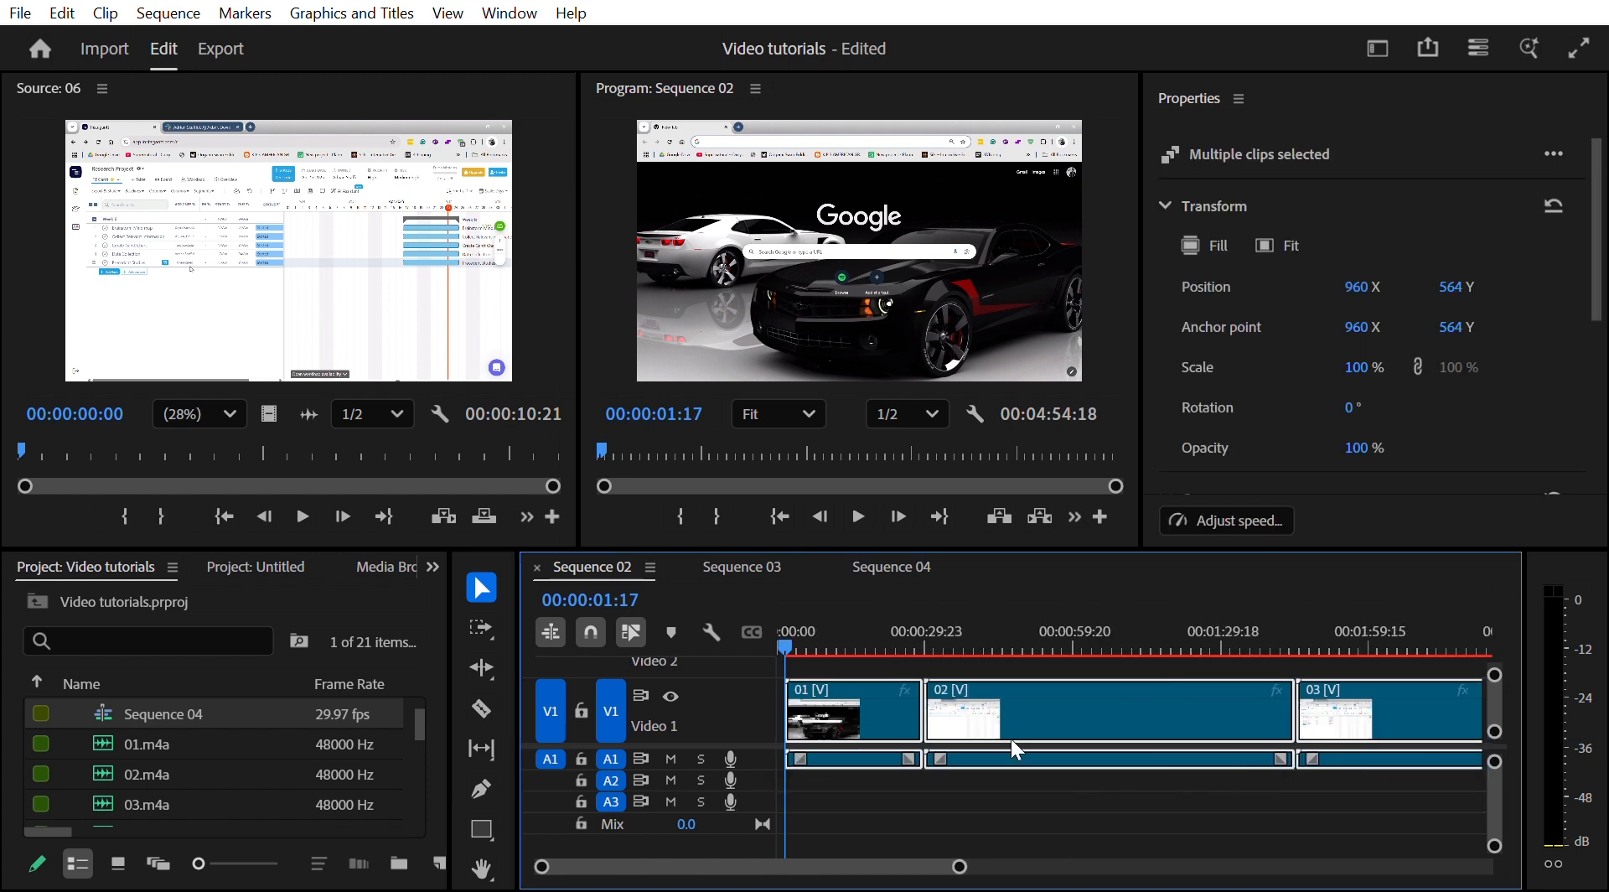
left_click_drag(903, 687, 939, 660)
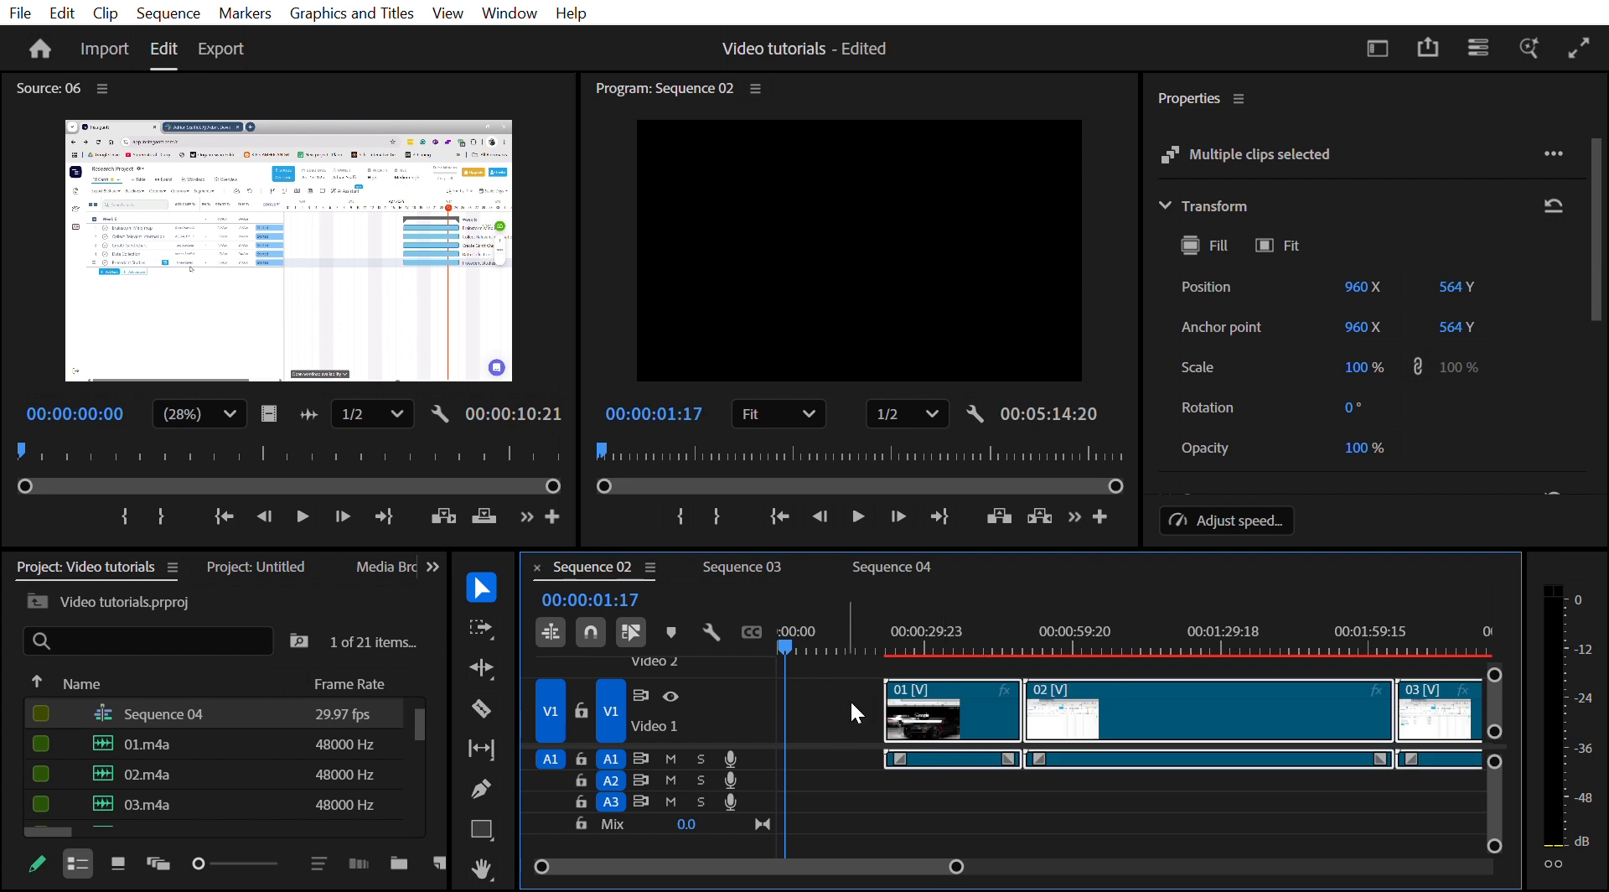
- Place the Instagantt Intro.m4a audio at the very start of the first audio track
scroll(158, 717, "down", 3)
scroll(157, 732, "down", 1)
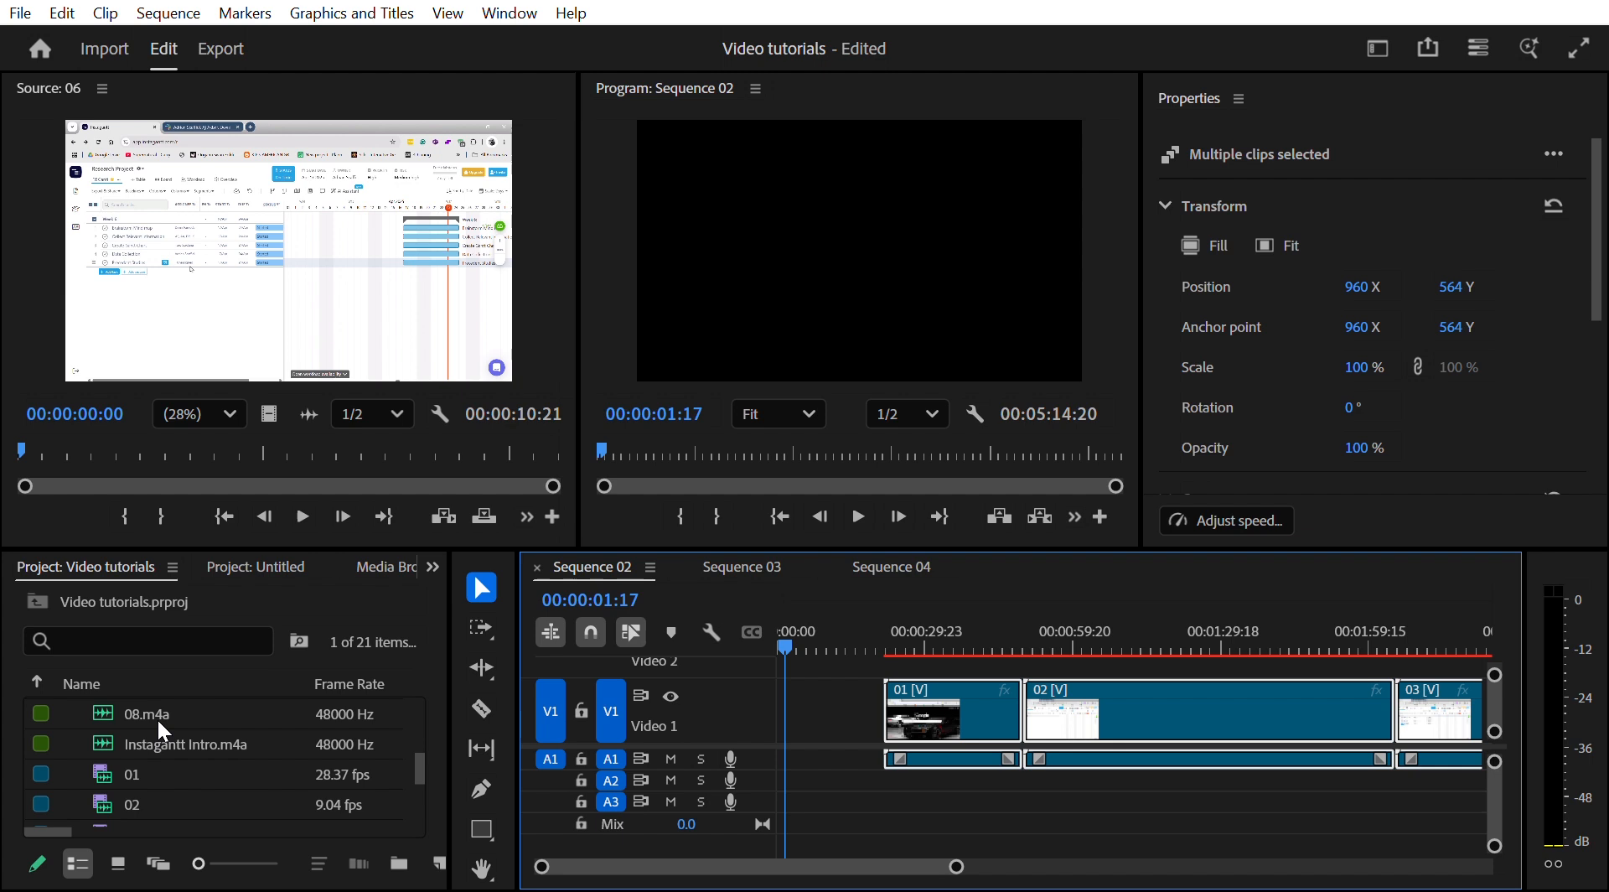
left_click_drag(159, 732, 788, 739)
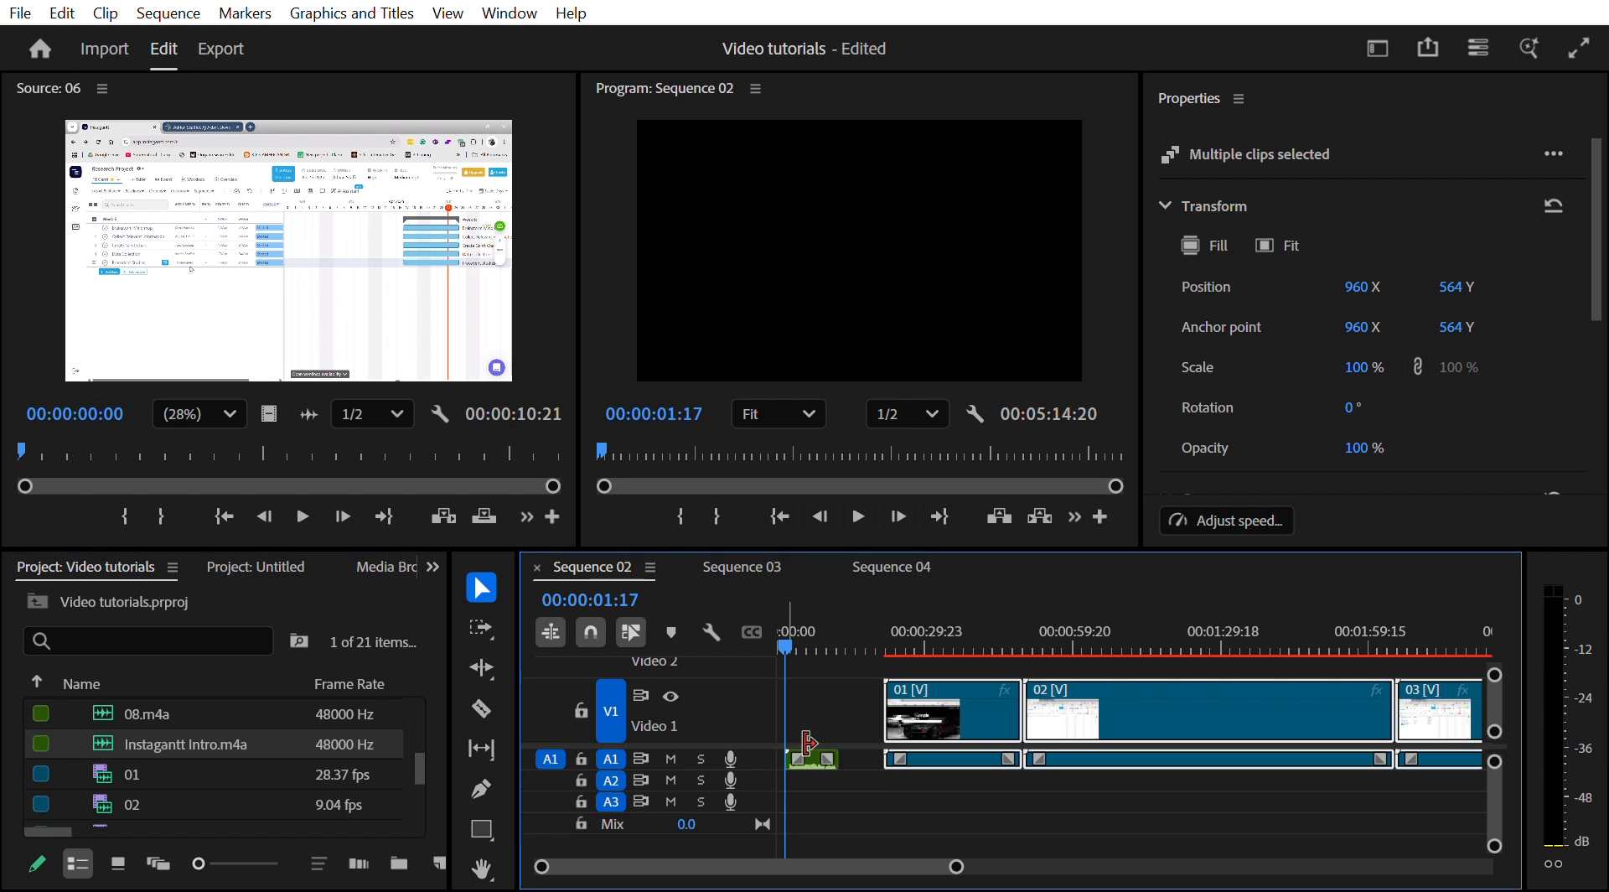
- Insert Video 03 thumbnail.png at the start of the video track and lengthen it slightly
scroll(273, 744, "down", 2)
scroll(274, 744, "down", 2)
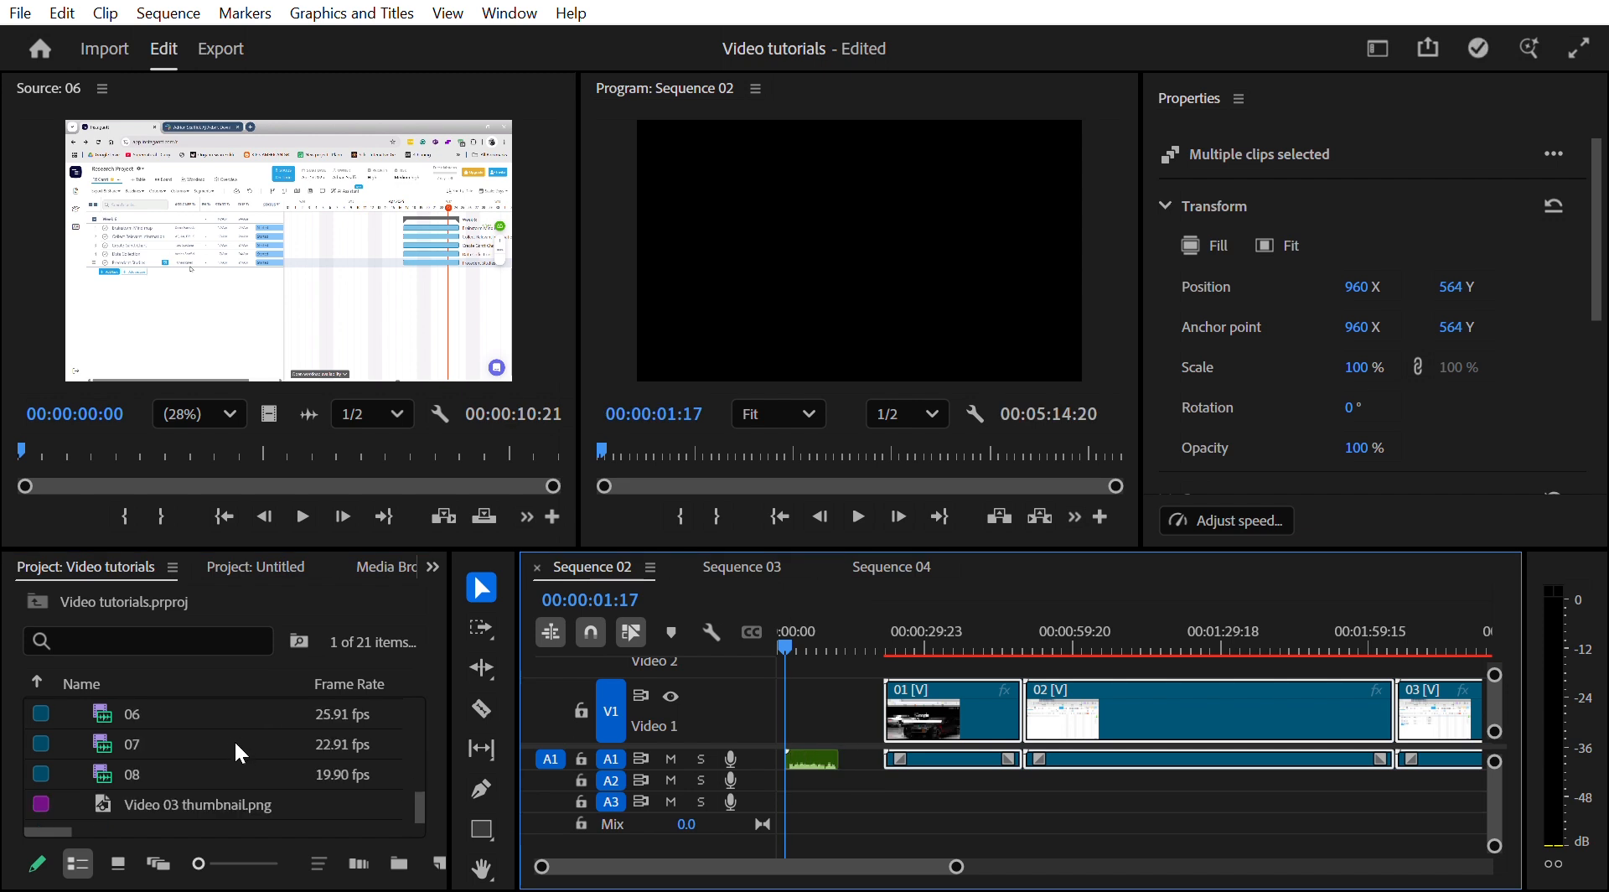
left_click_drag(733, 766, 817, 710)
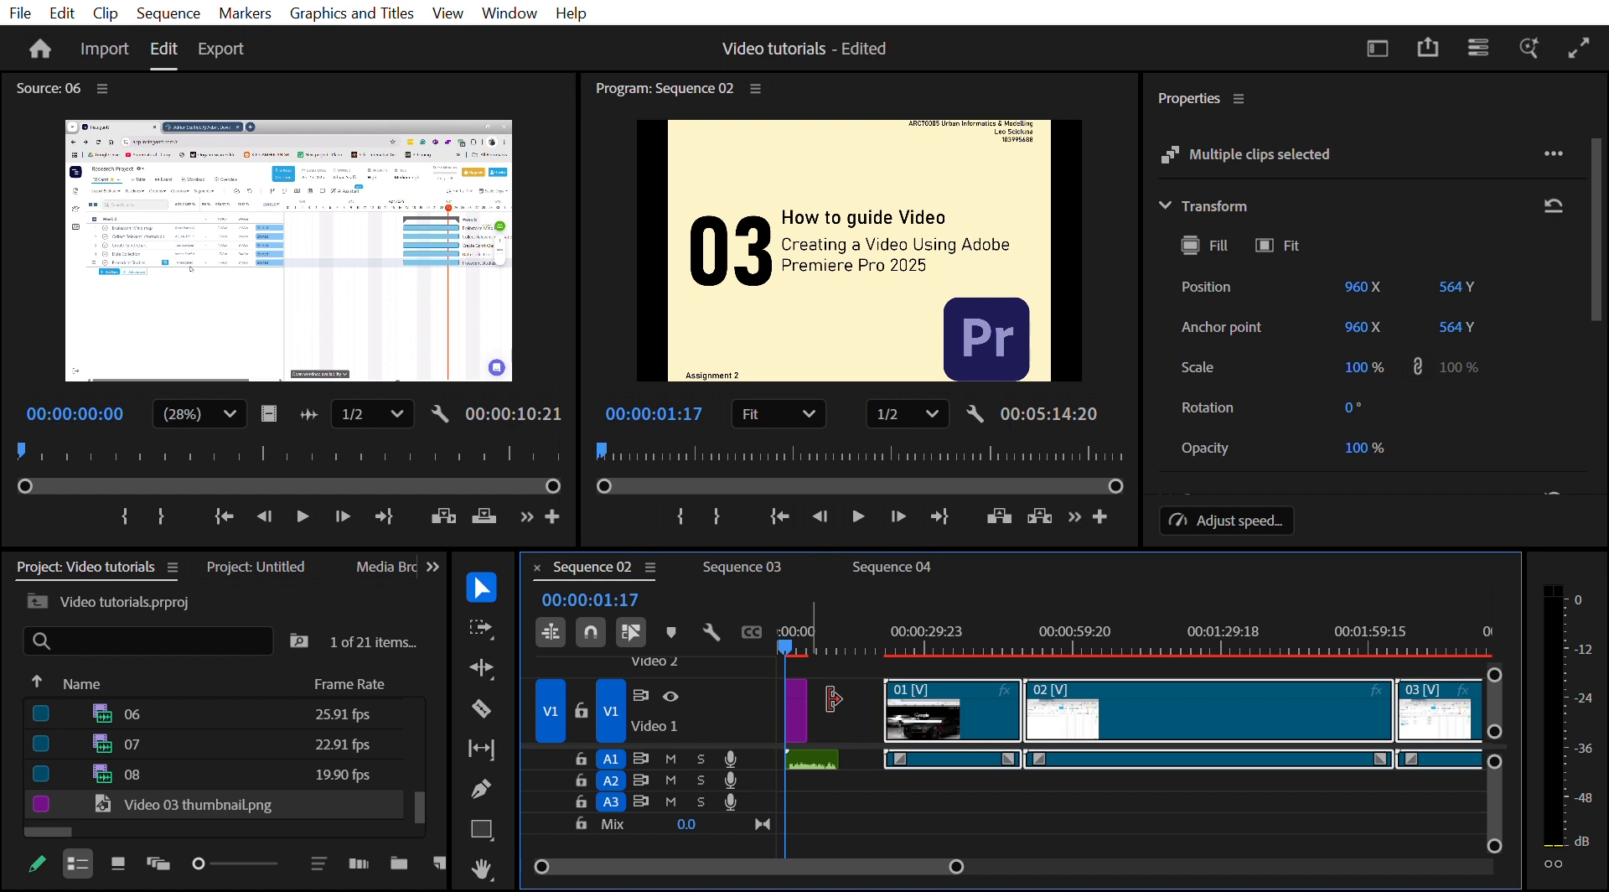
left_click_drag(832, 698, 854, 697)
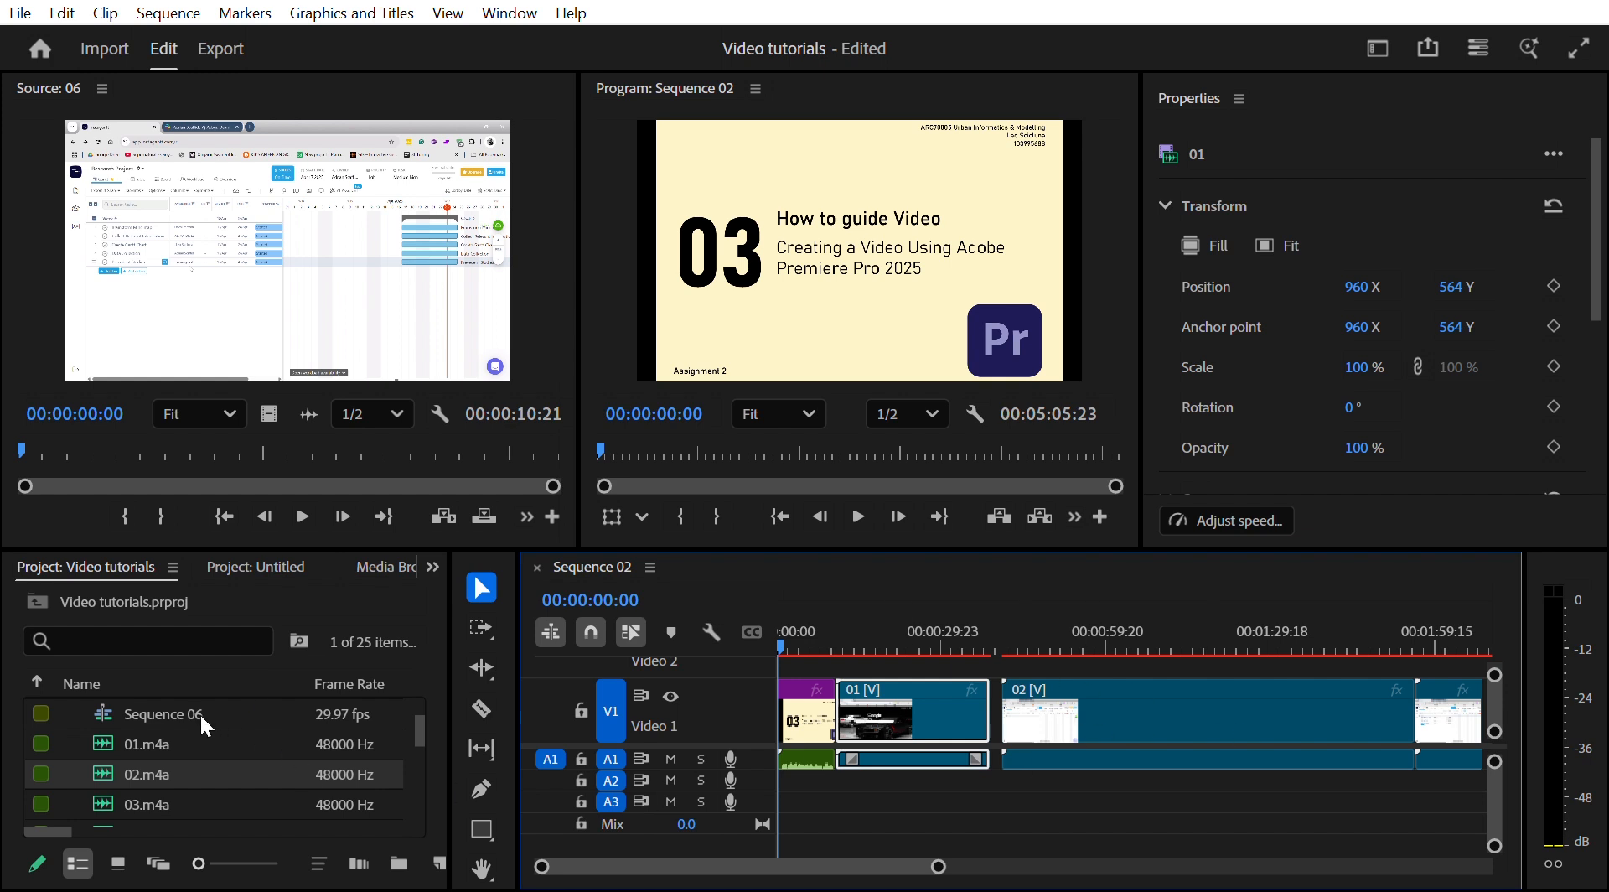
- Place voice-over audio clips on the second audio track beneath screen clips 01 and 02
left_click_drag(200, 743, 861, 779)
left_click_drag(201, 712, 1009, 777)
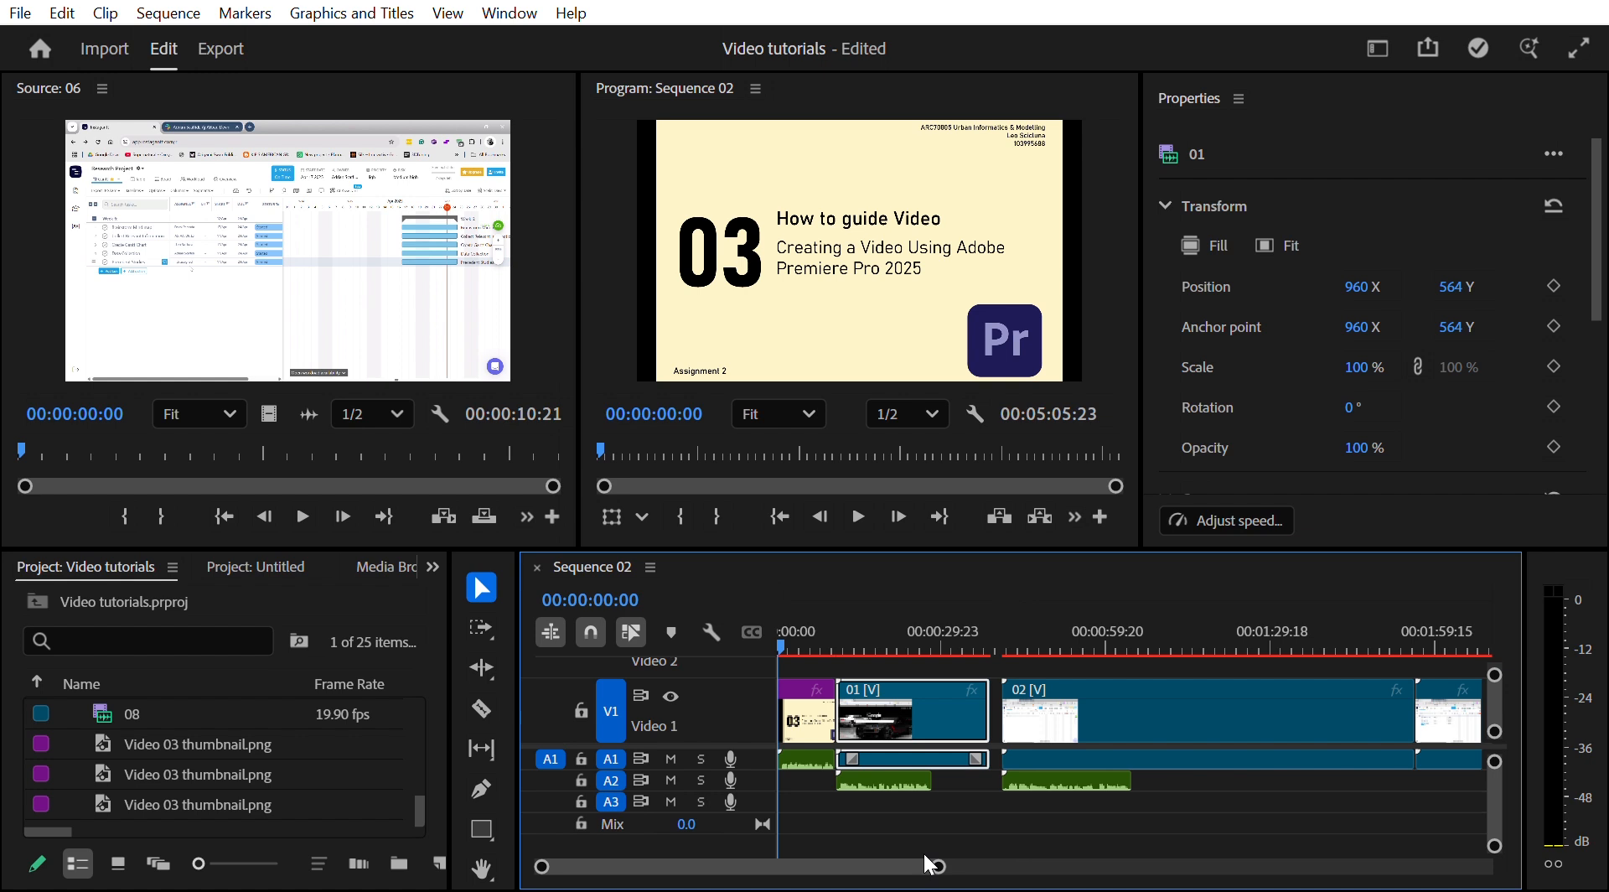
scroll(1020, 815, "down", 4)
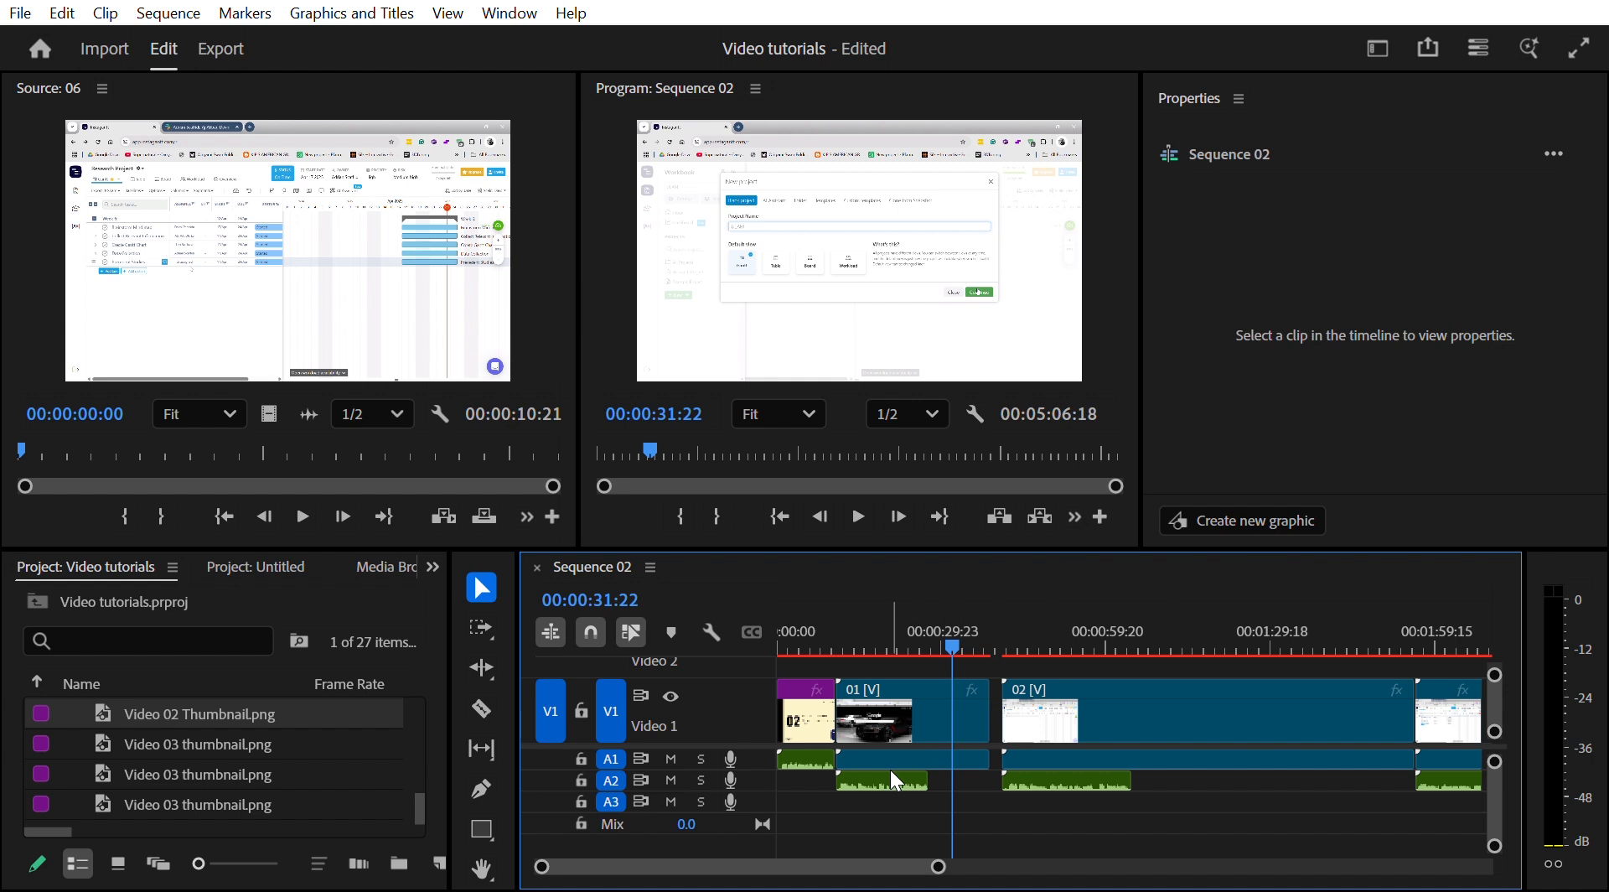
- Nudge the 01.m4a voice-over slightly right and play back the opening to check its timing
left_click_drag(879, 761, 913, 758)
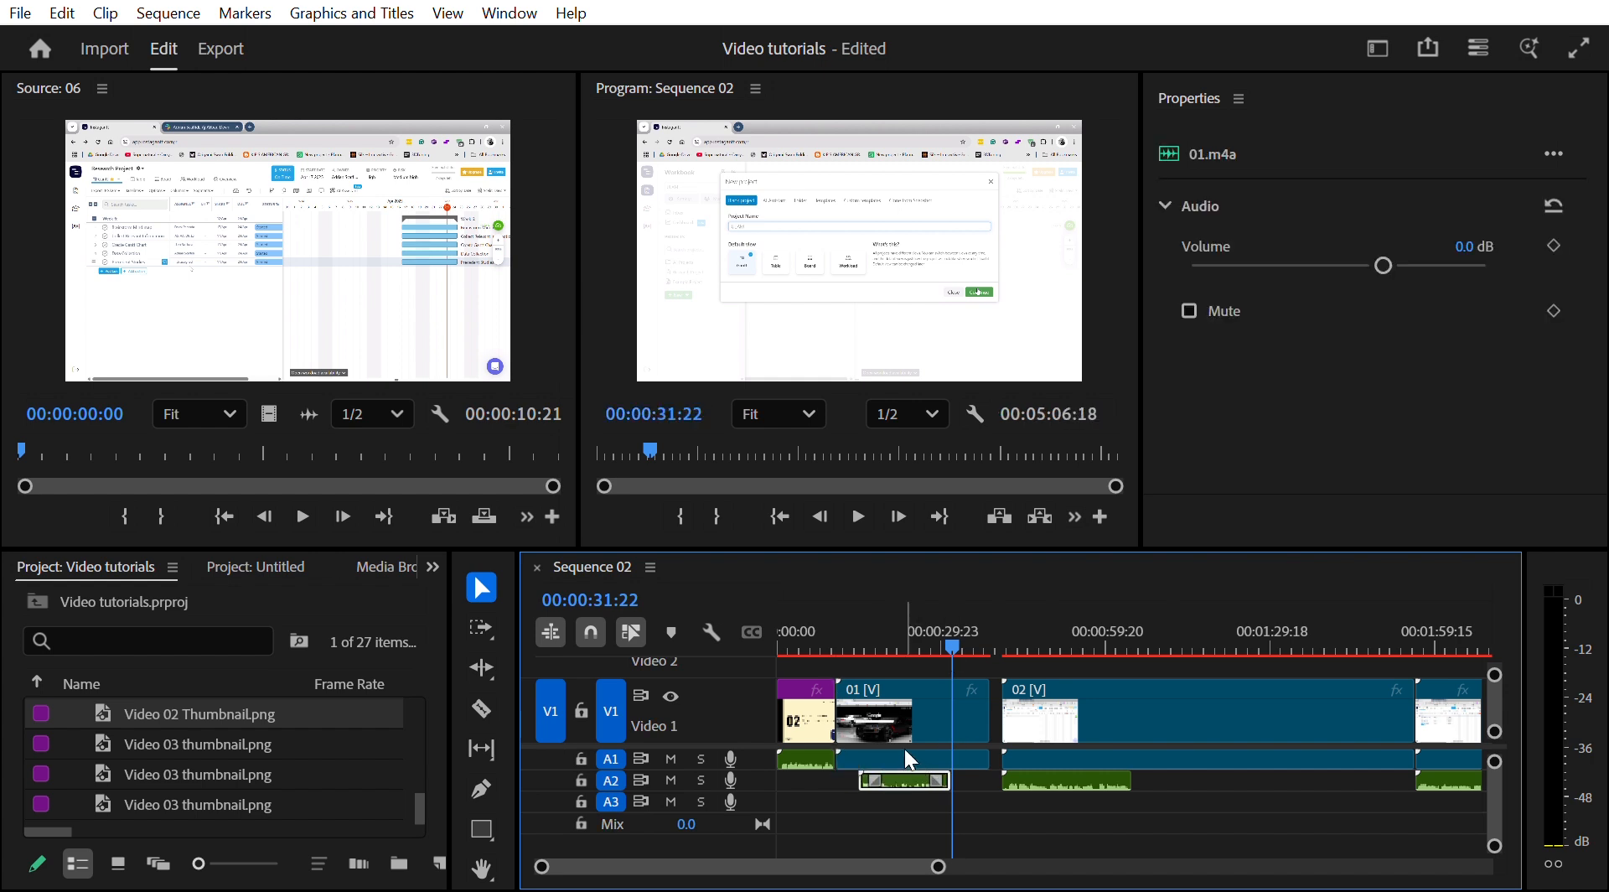
left_click(842, 588)
key("space")
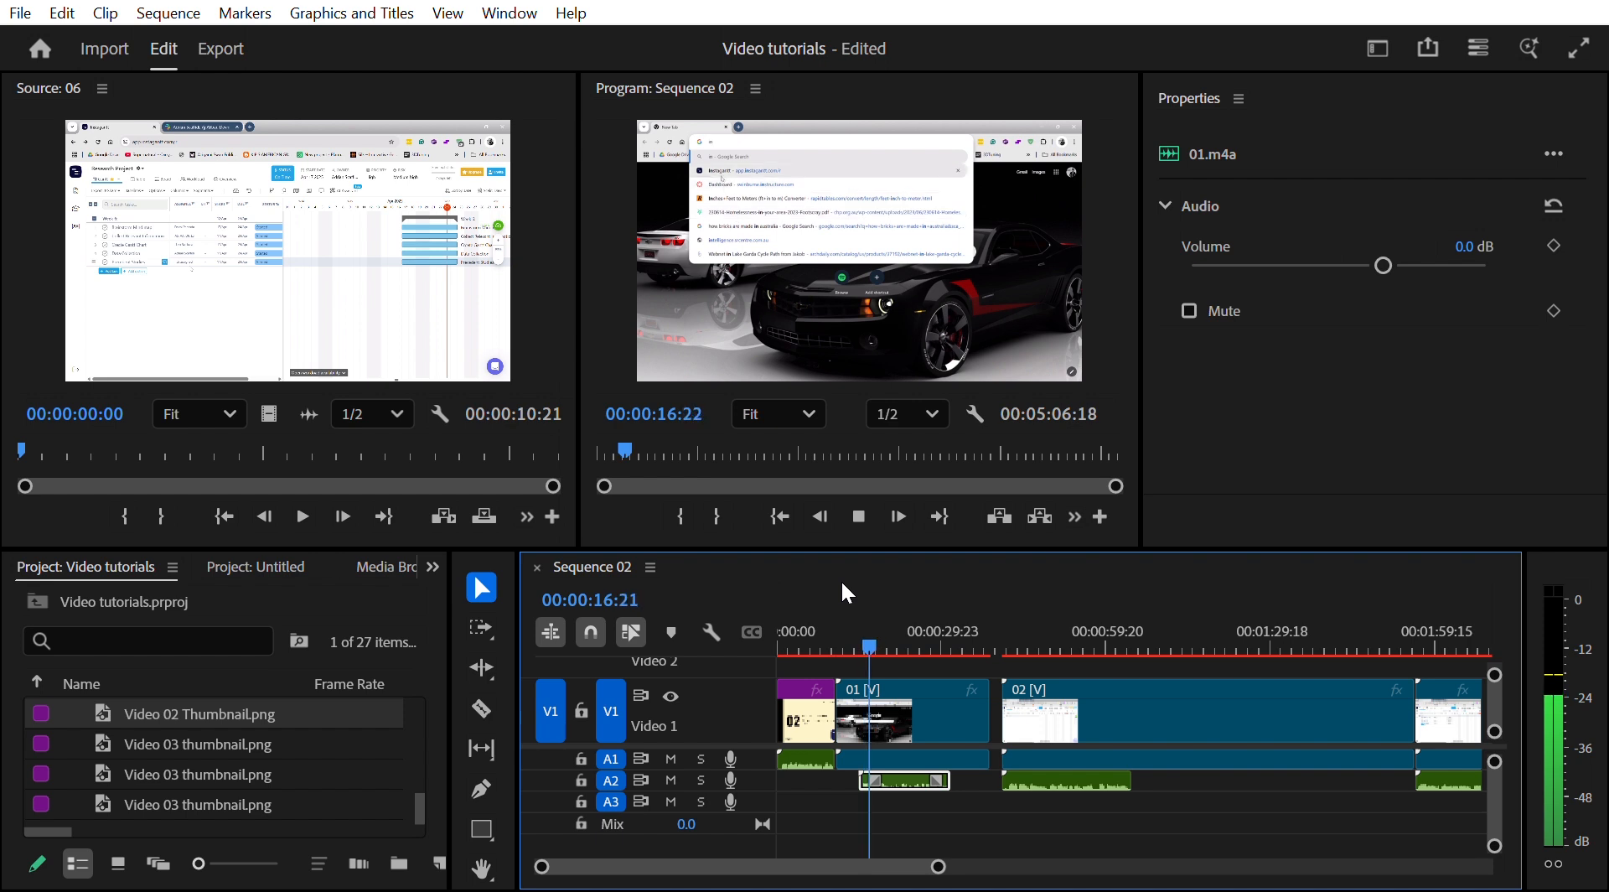
key("space")
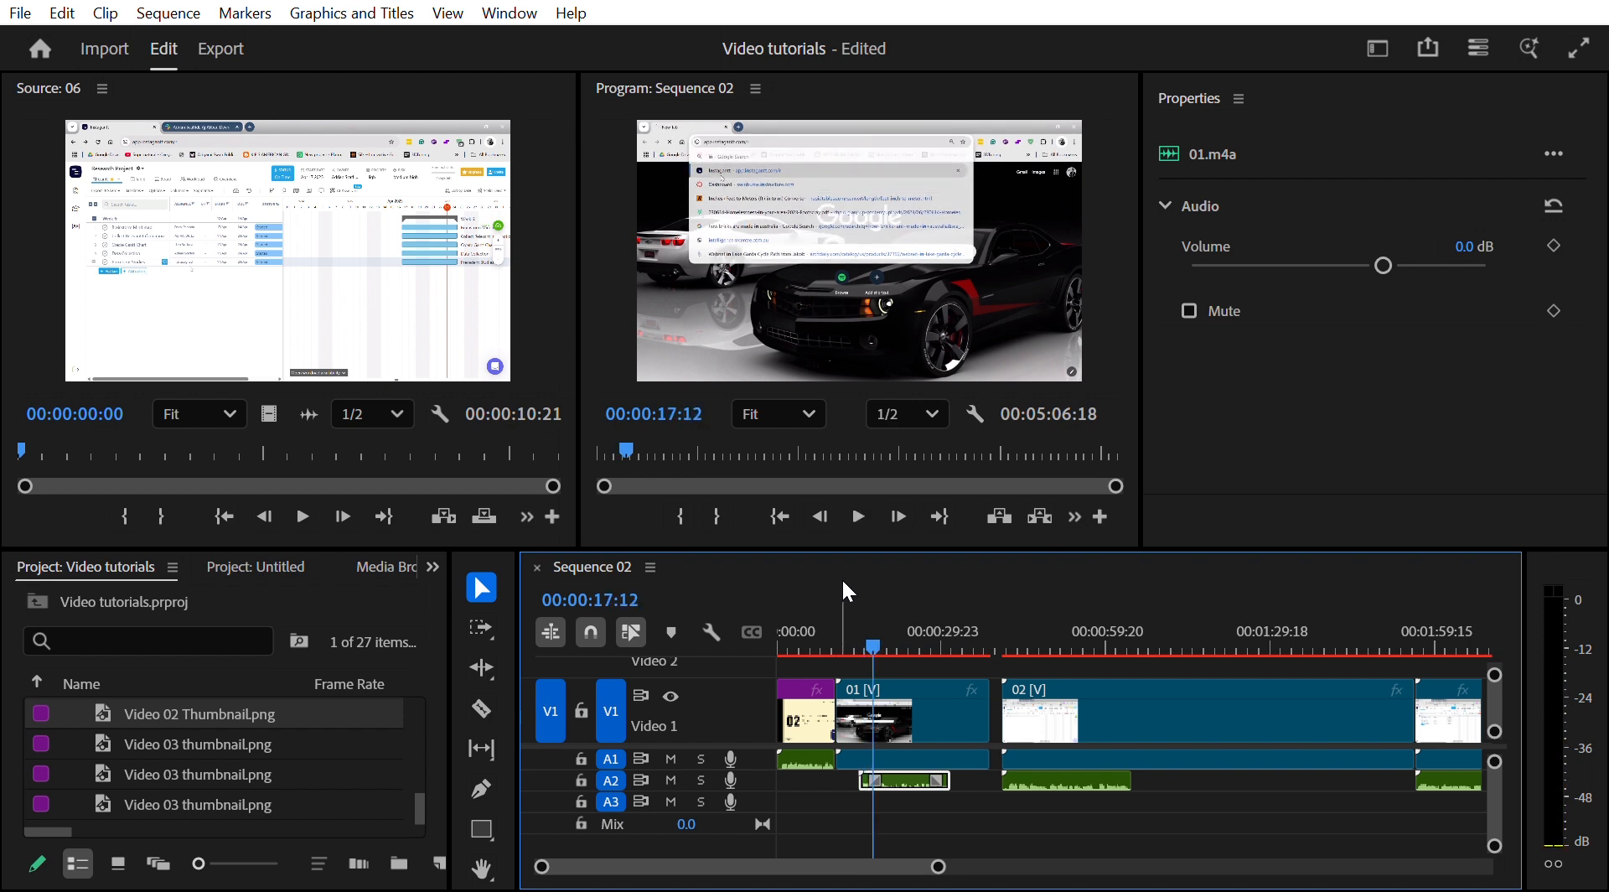
left_click_drag(874, 650, 871, 652)
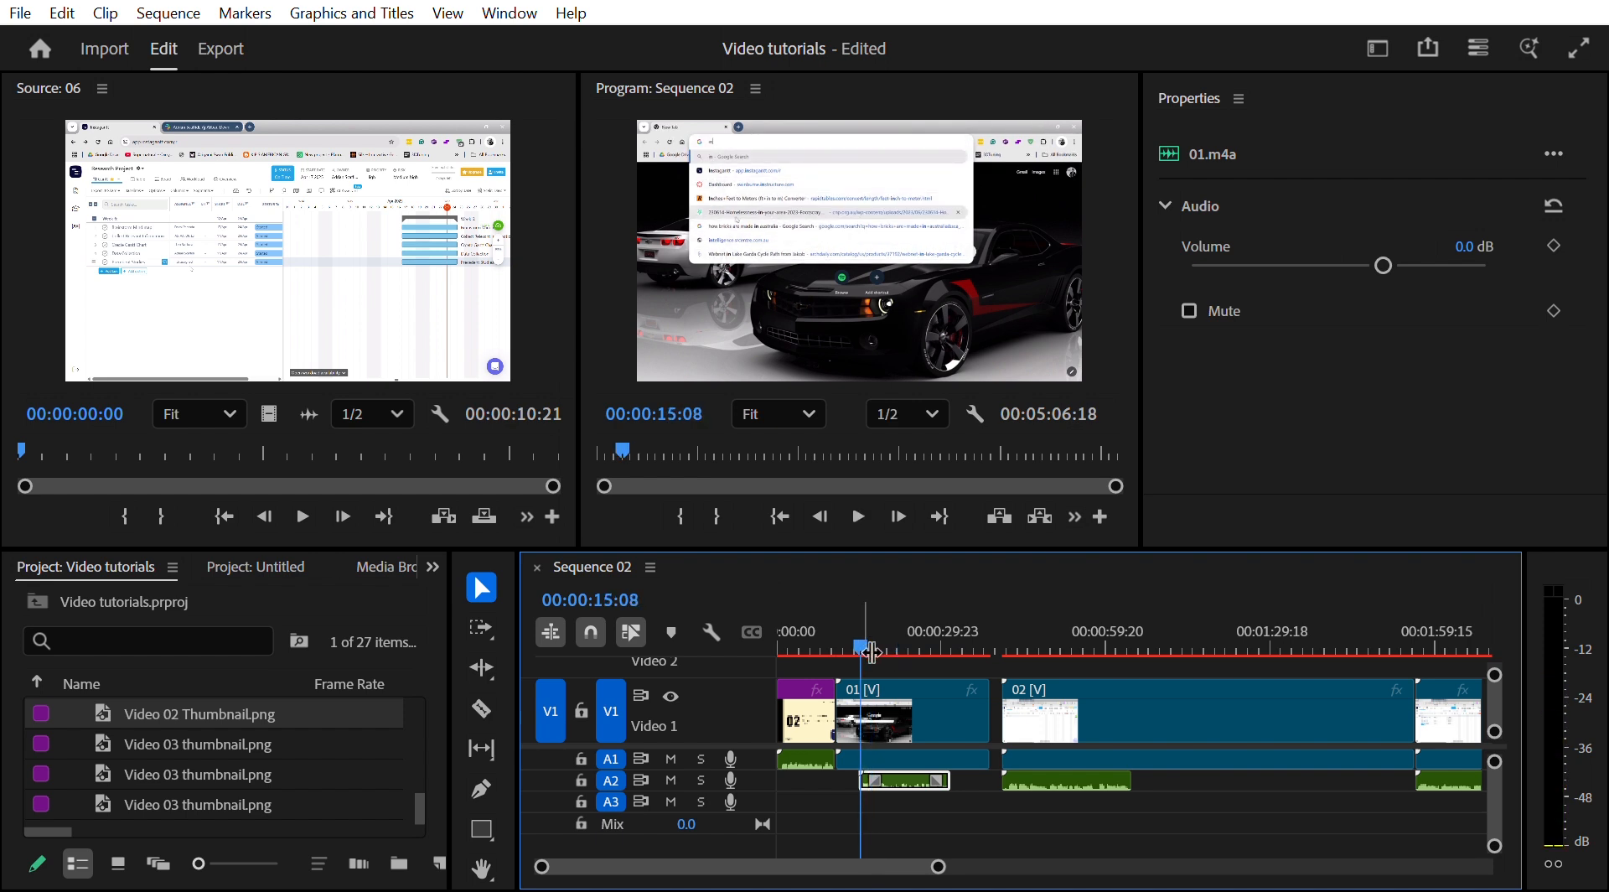
- Move screen clip 01 right so it starts with its voice-over
left_click(849, 702)
left_click_drag(863, 700, 871, 701)
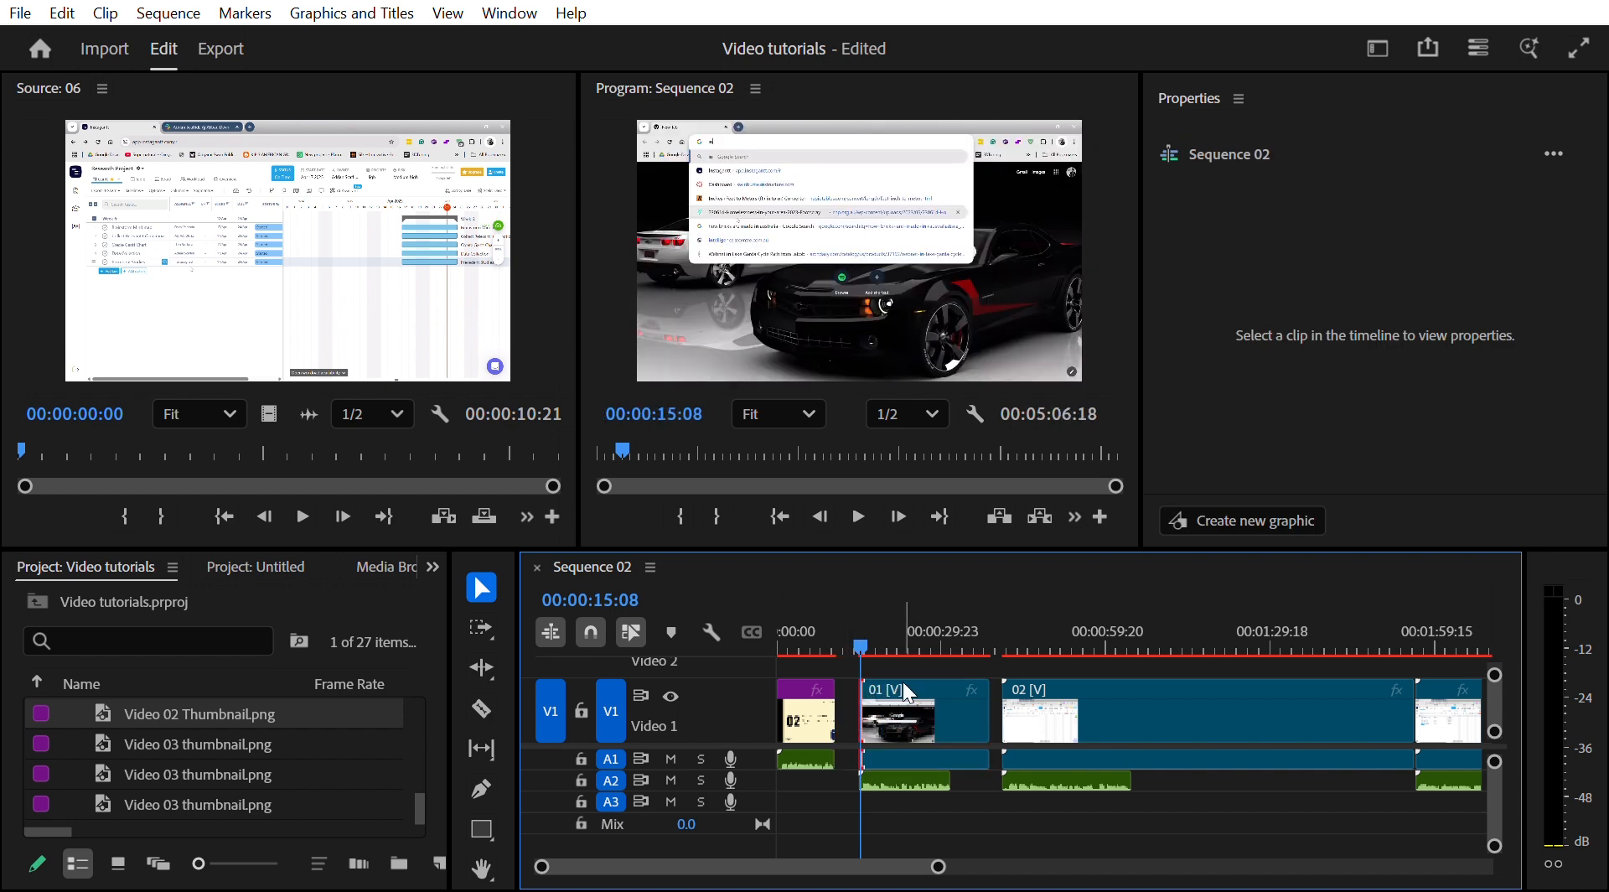
- Scrub and play the timeline around the end of clip 01 to check the timing
left_click(928, 659)
left_click_drag(863, 623, 926, 607)
key("Right")
key("Right")
key("Right")
left_click_drag(924, 621, 943, 620)
key("space")
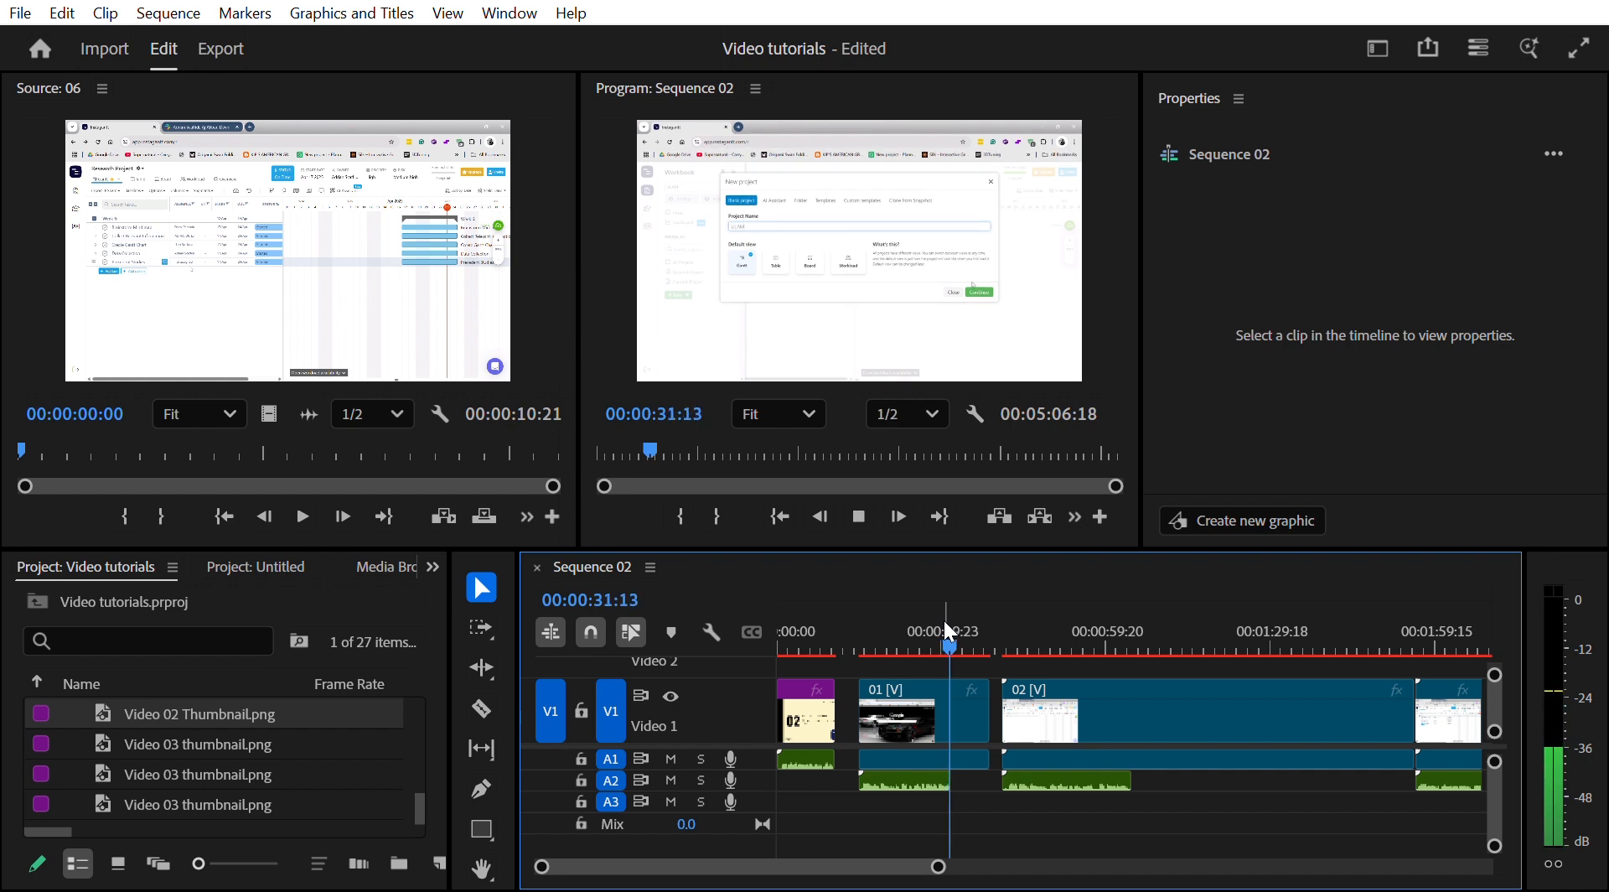
key("space")
- Trim the end of screen clip 01 and adjust its position against its voice-over
left_click_drag(991, 694, 955, 694)
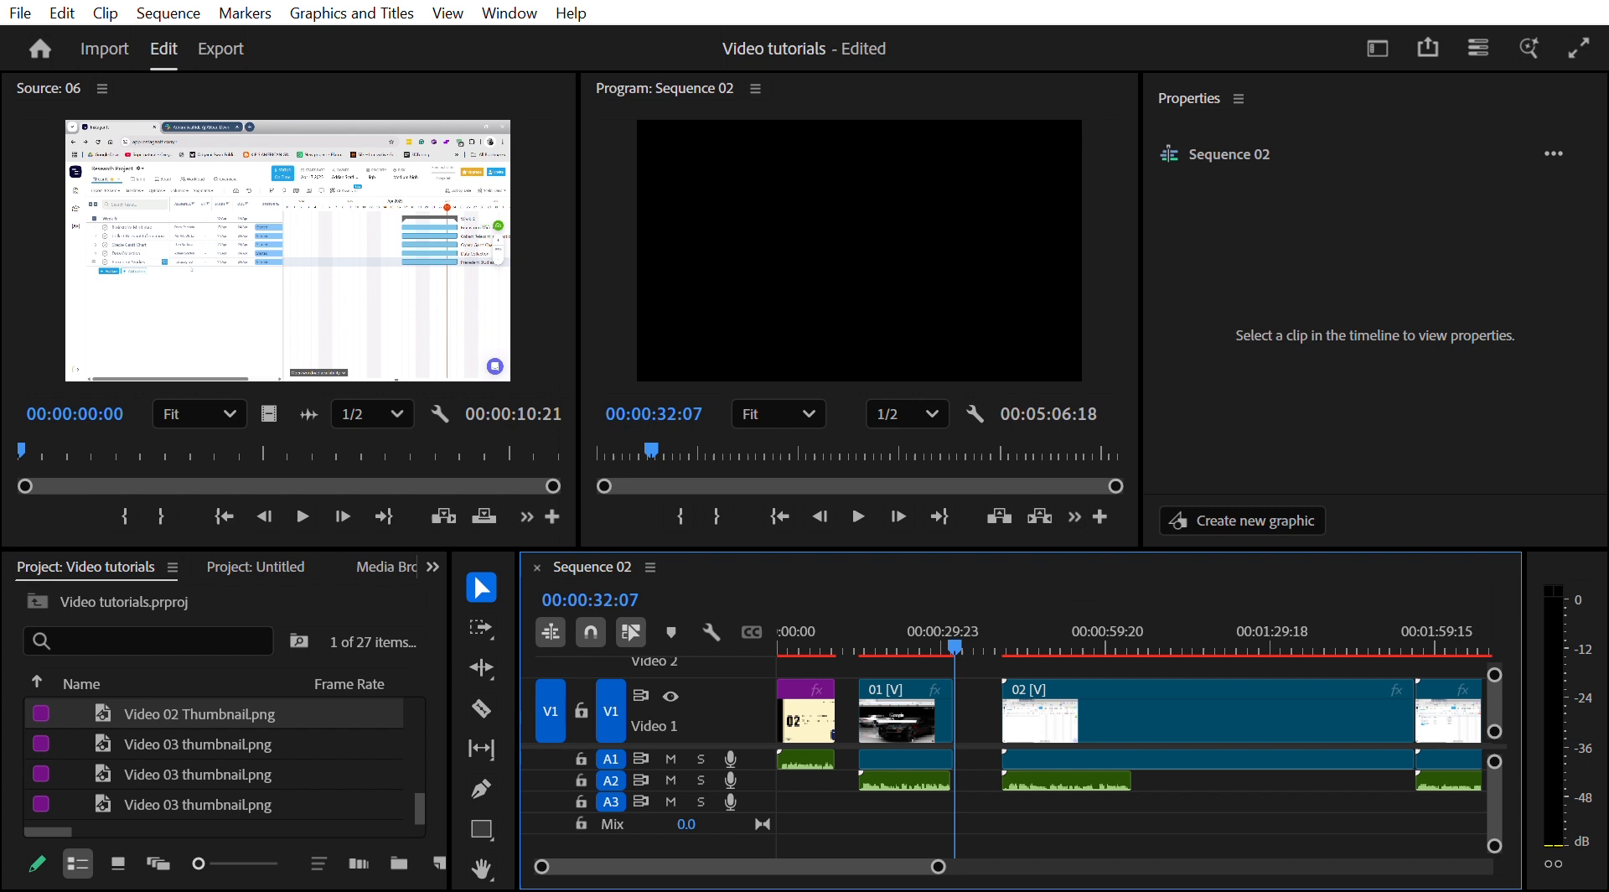
left_click(908, 776)
left_click_drag(908, 704, 890, 703)
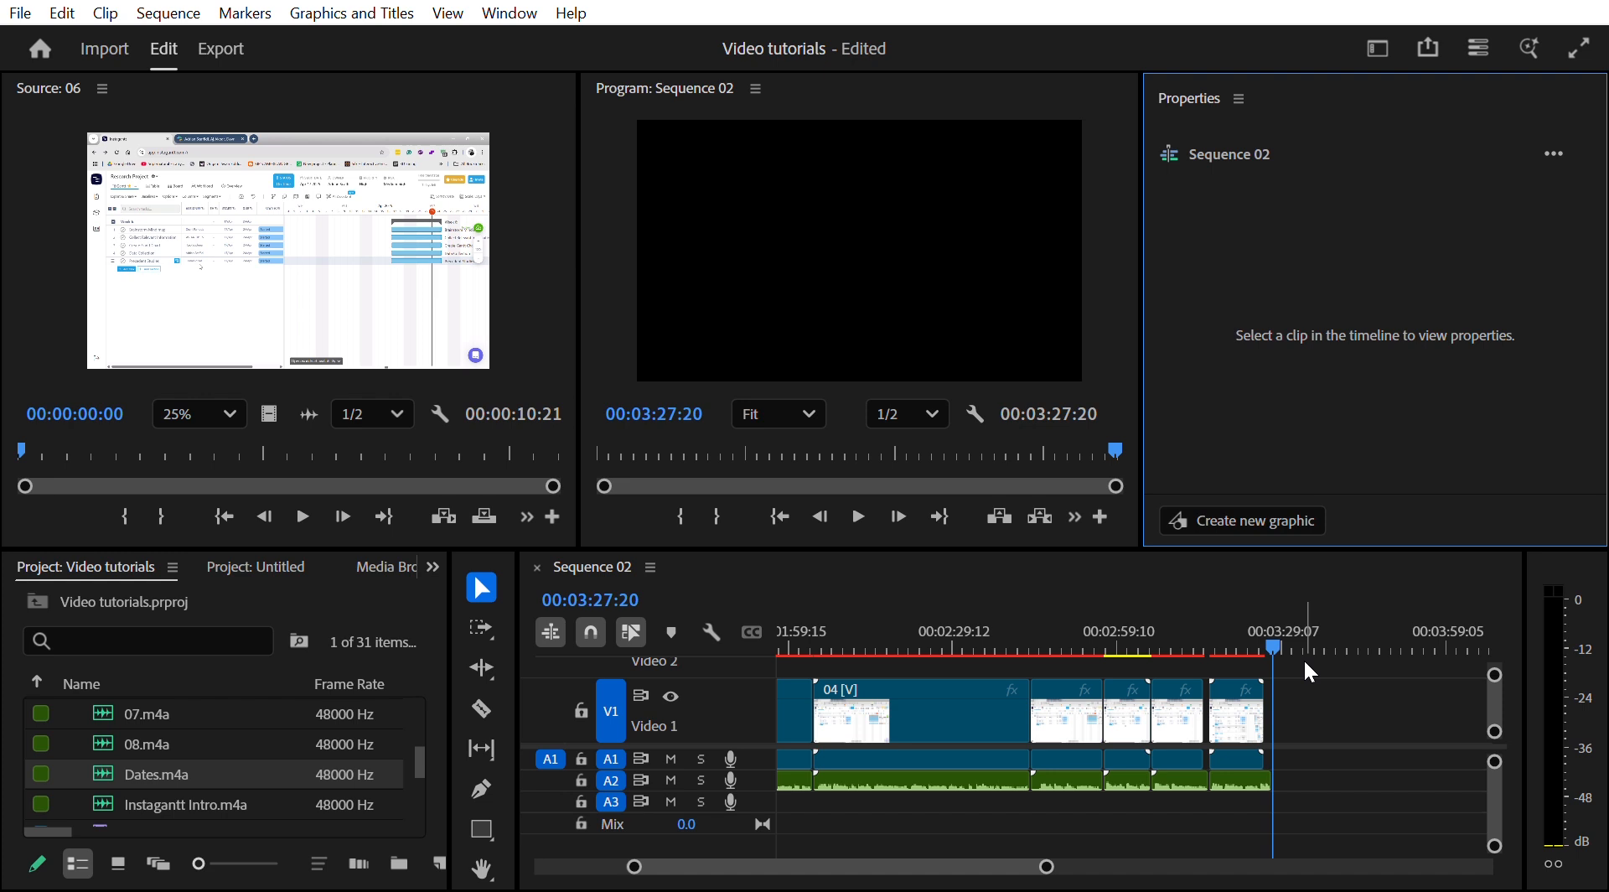
- Open the export settings for Sequence 02
left_click_drag(1280, 646, 1062, 635)
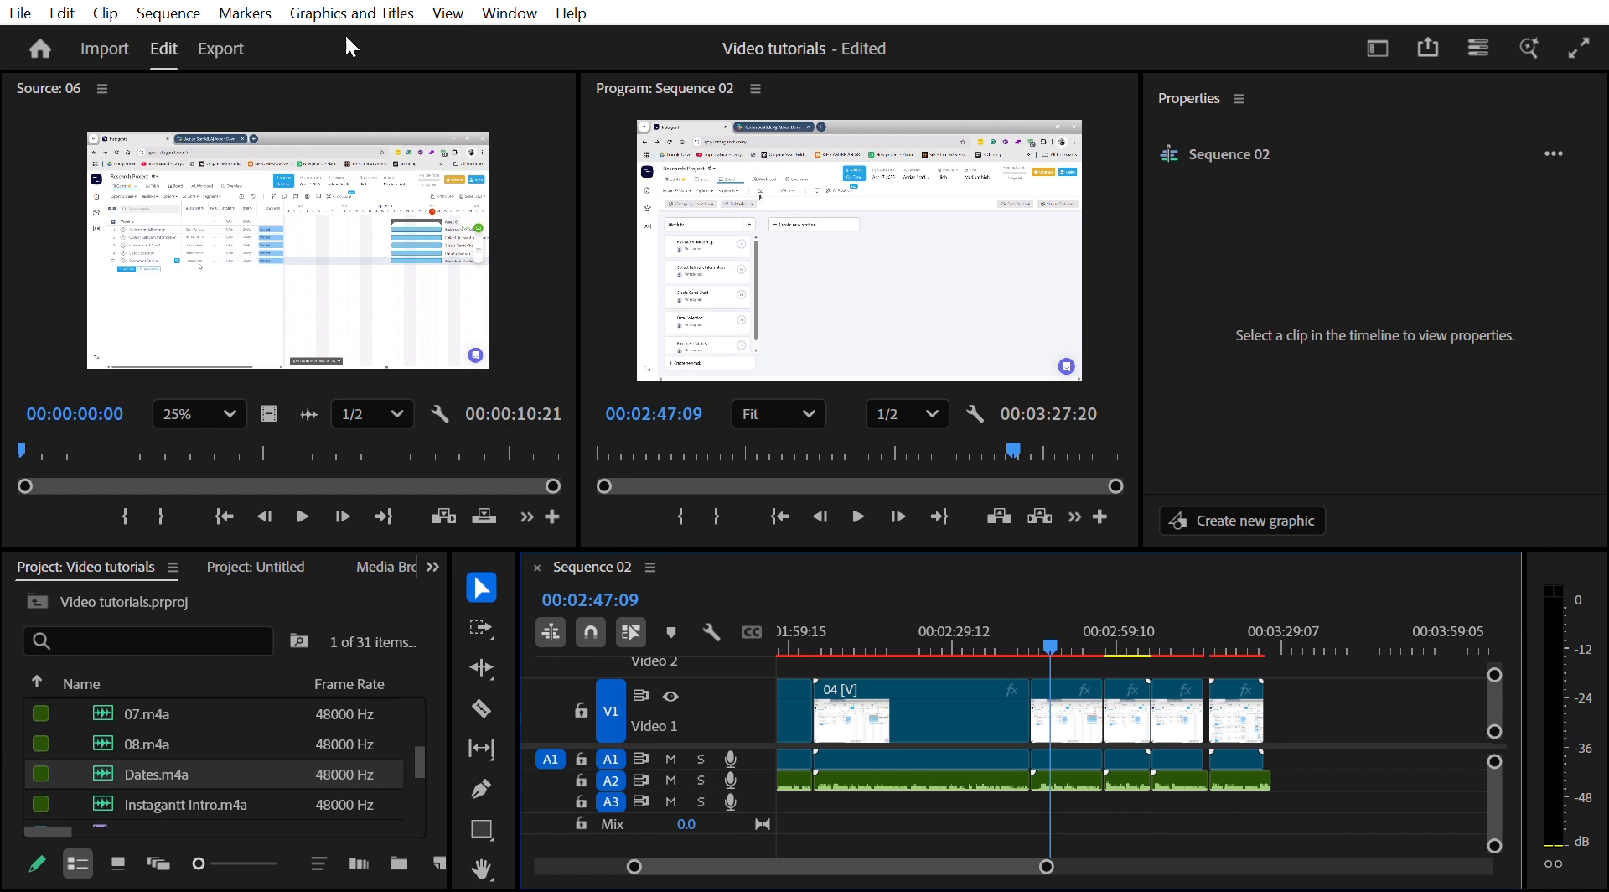
left_click(224, 30)
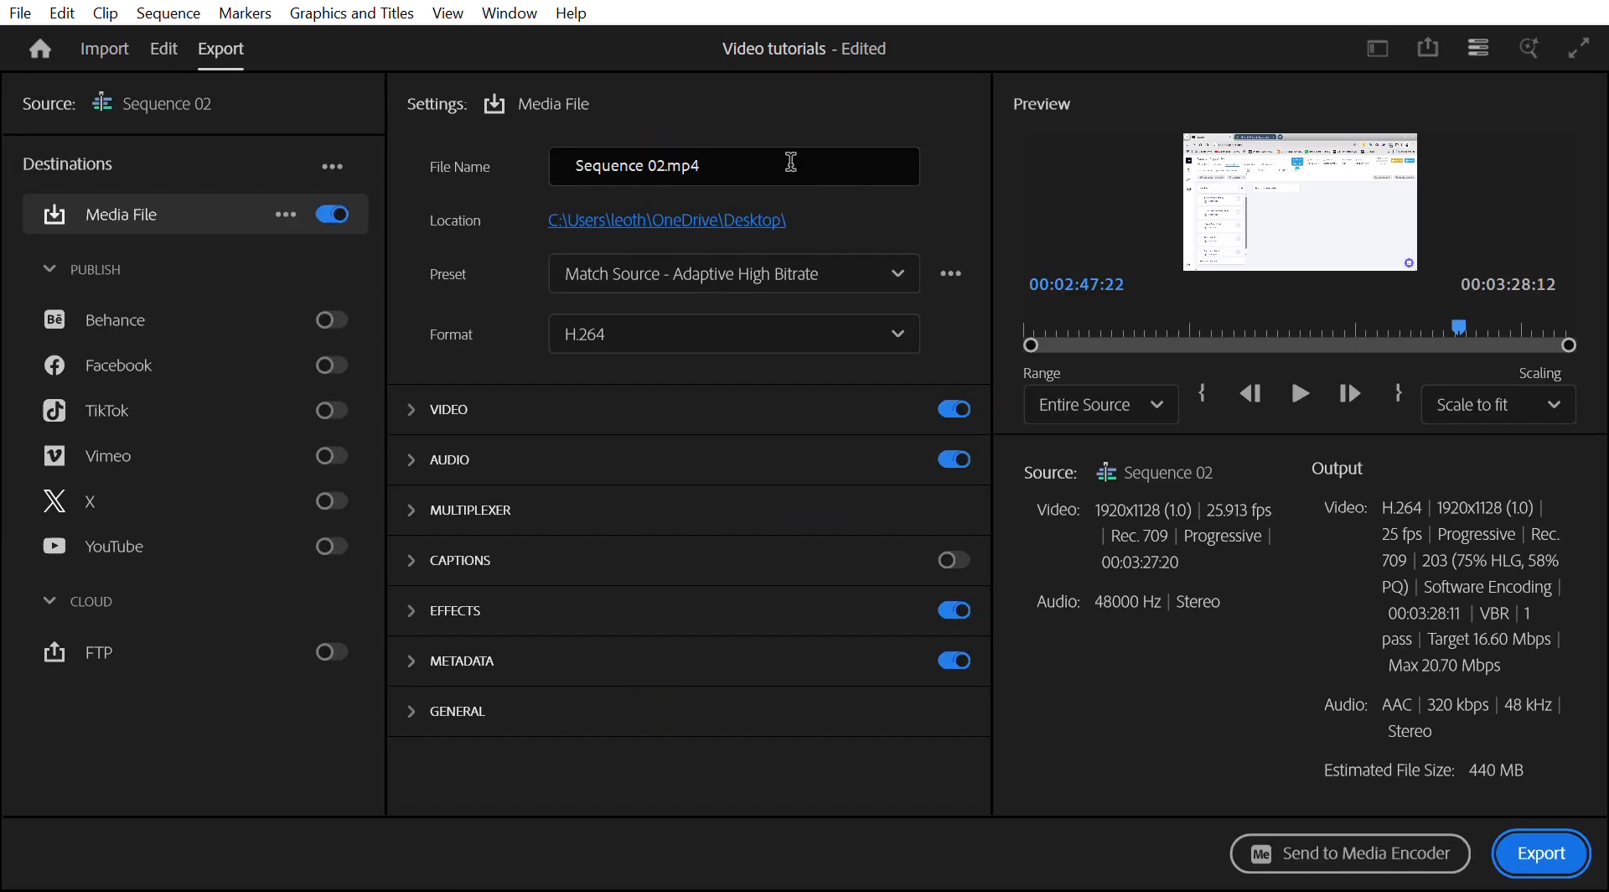
- Rename the export file as Instagantt Tutorial
double_click(791, 162)
triple_click(791, 162)
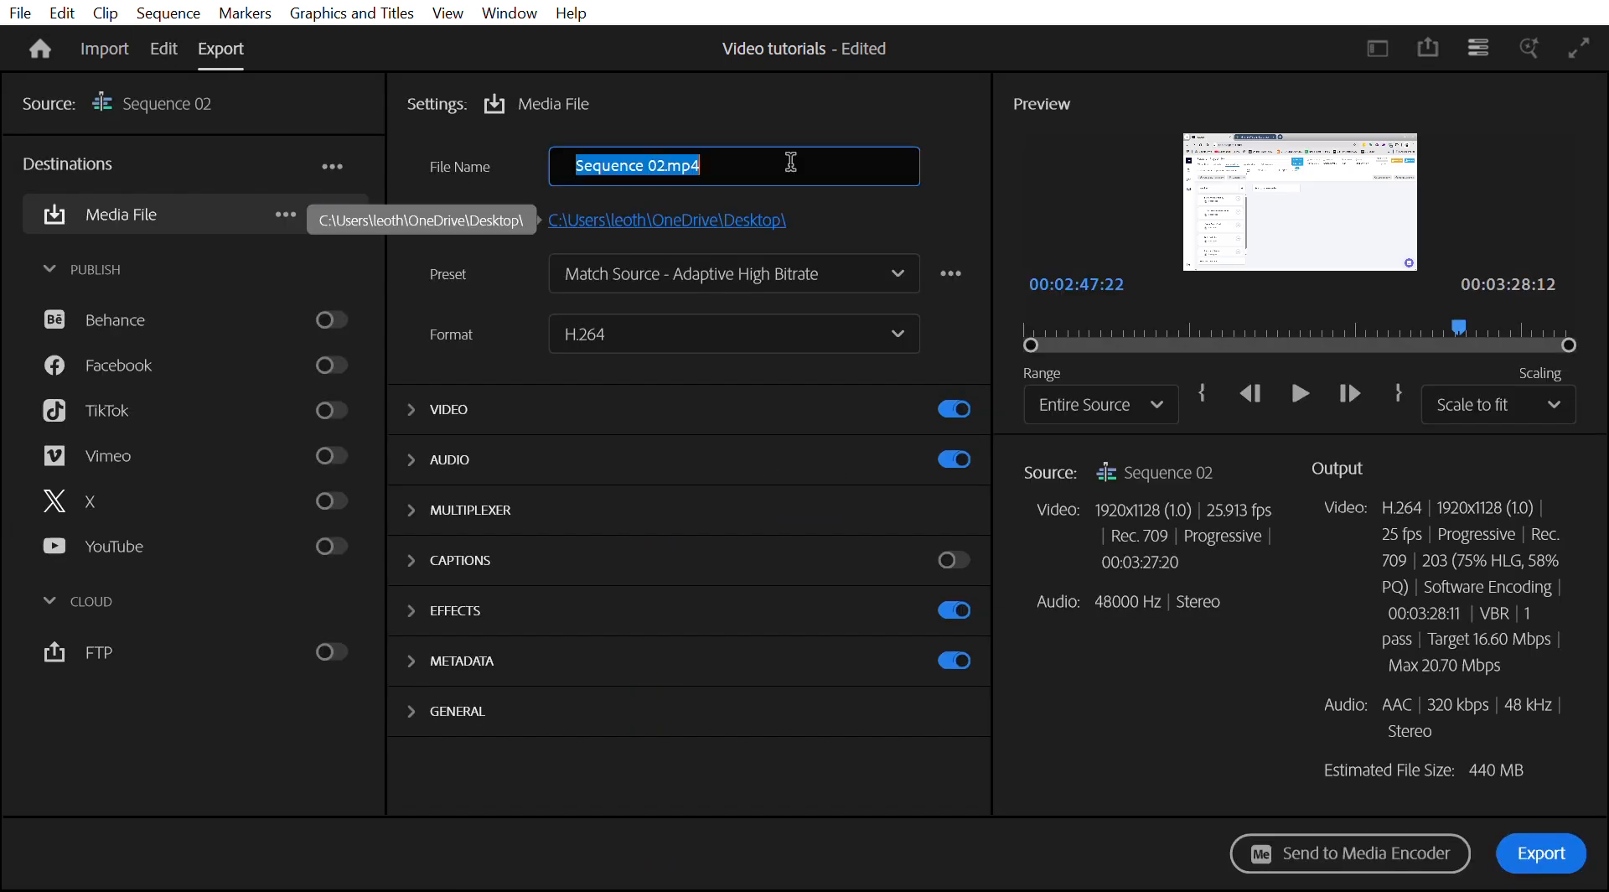
type("Instagantt")
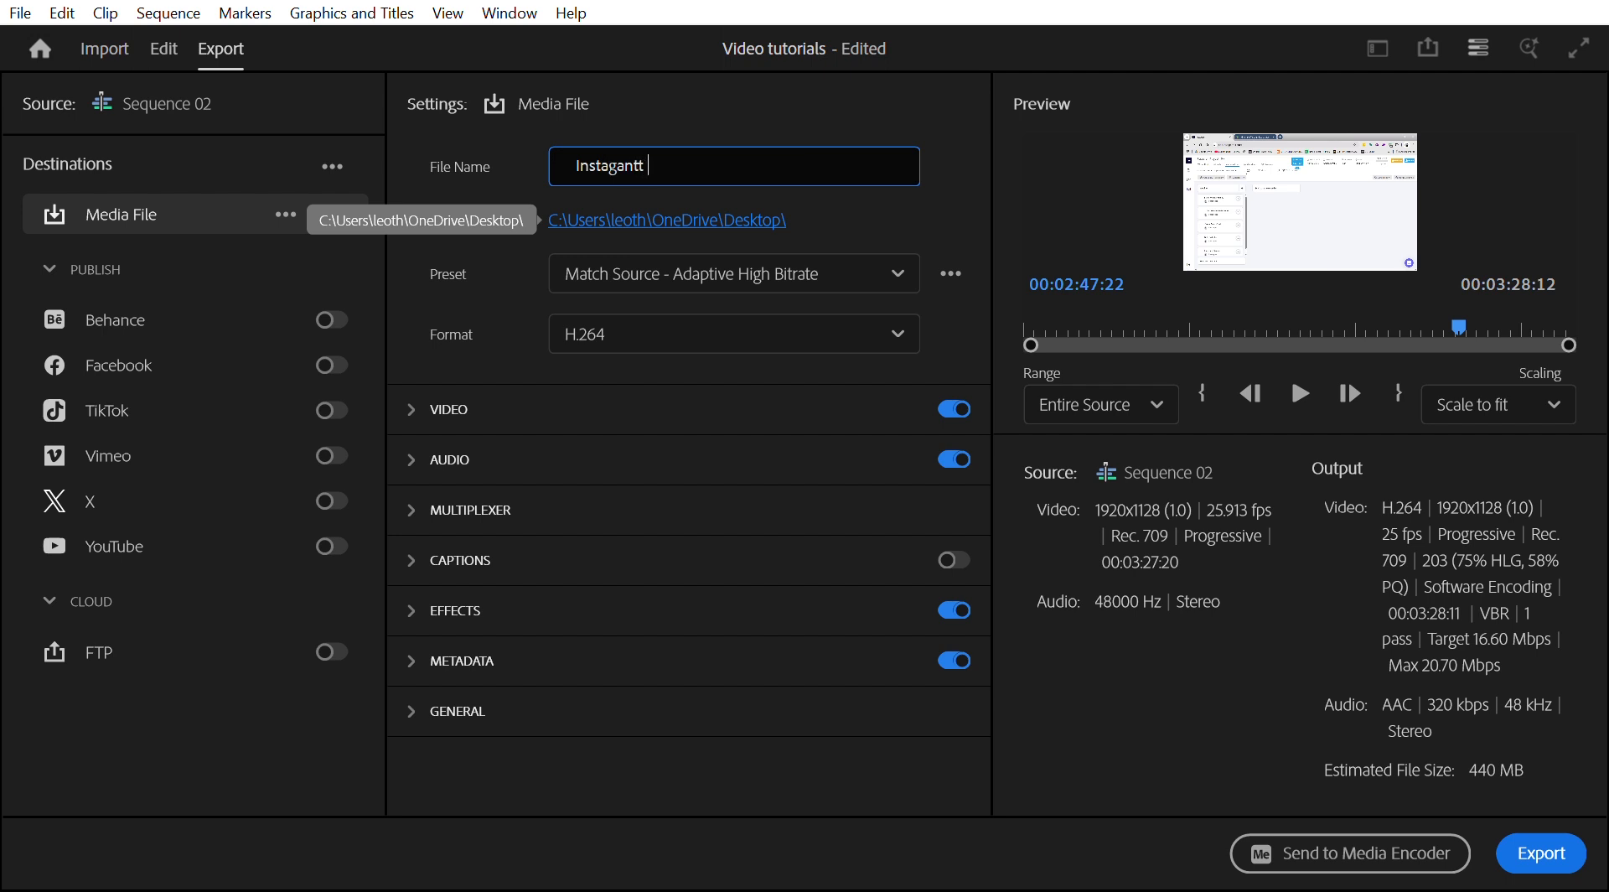
type(" Tutorial")
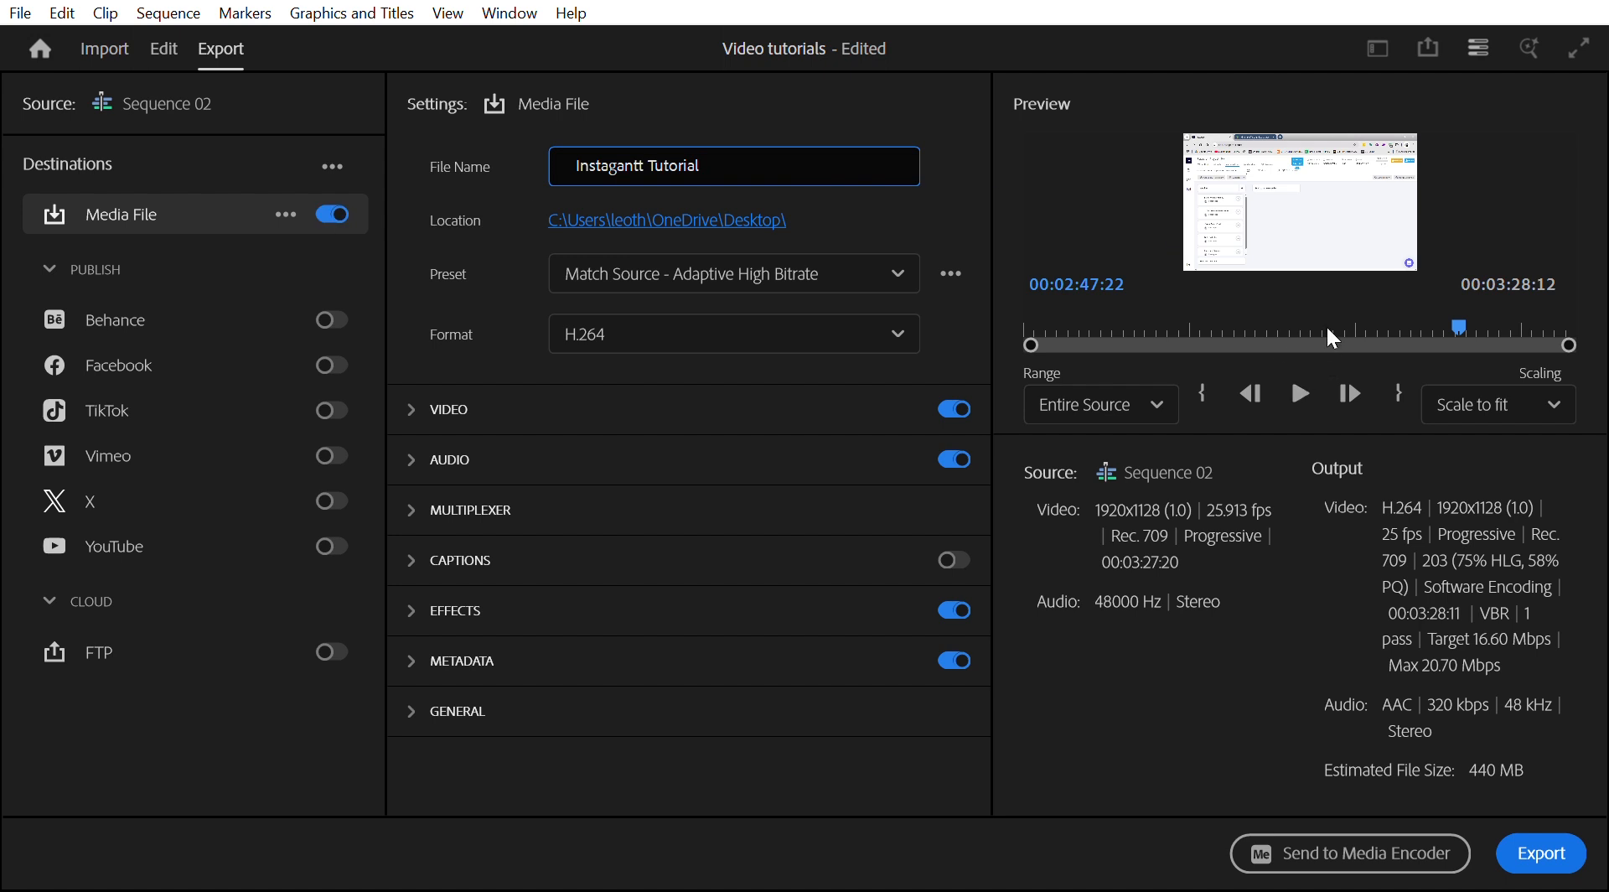
- Export the sequence as an H.264 media file to the Desktop
left_click(1301, 393)
left_click(1314, 384)
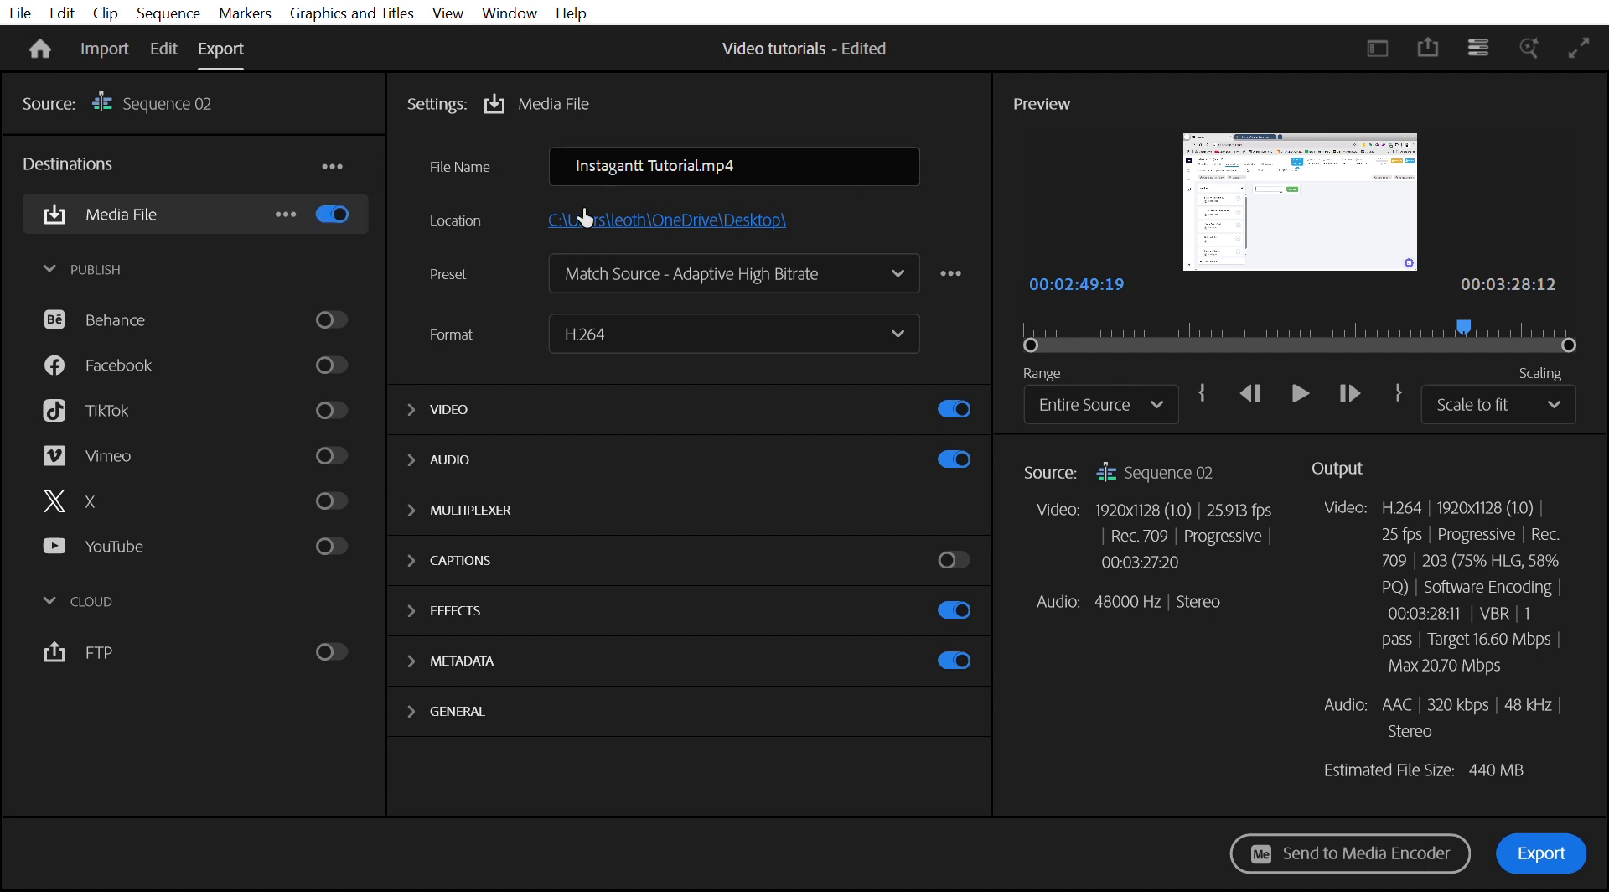
left_click(1553, 838)
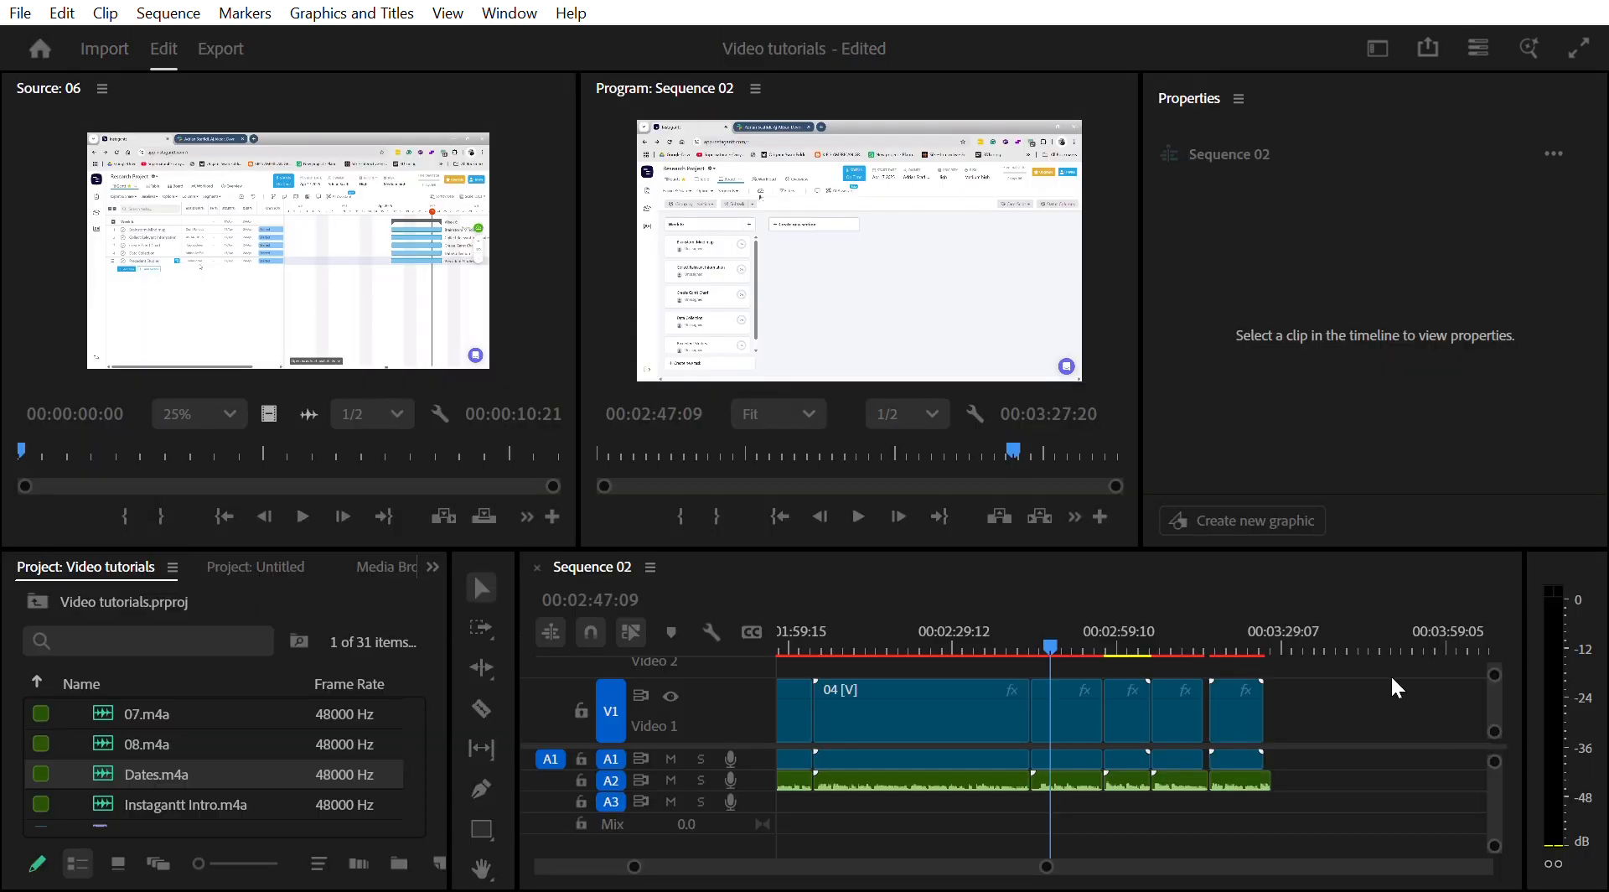